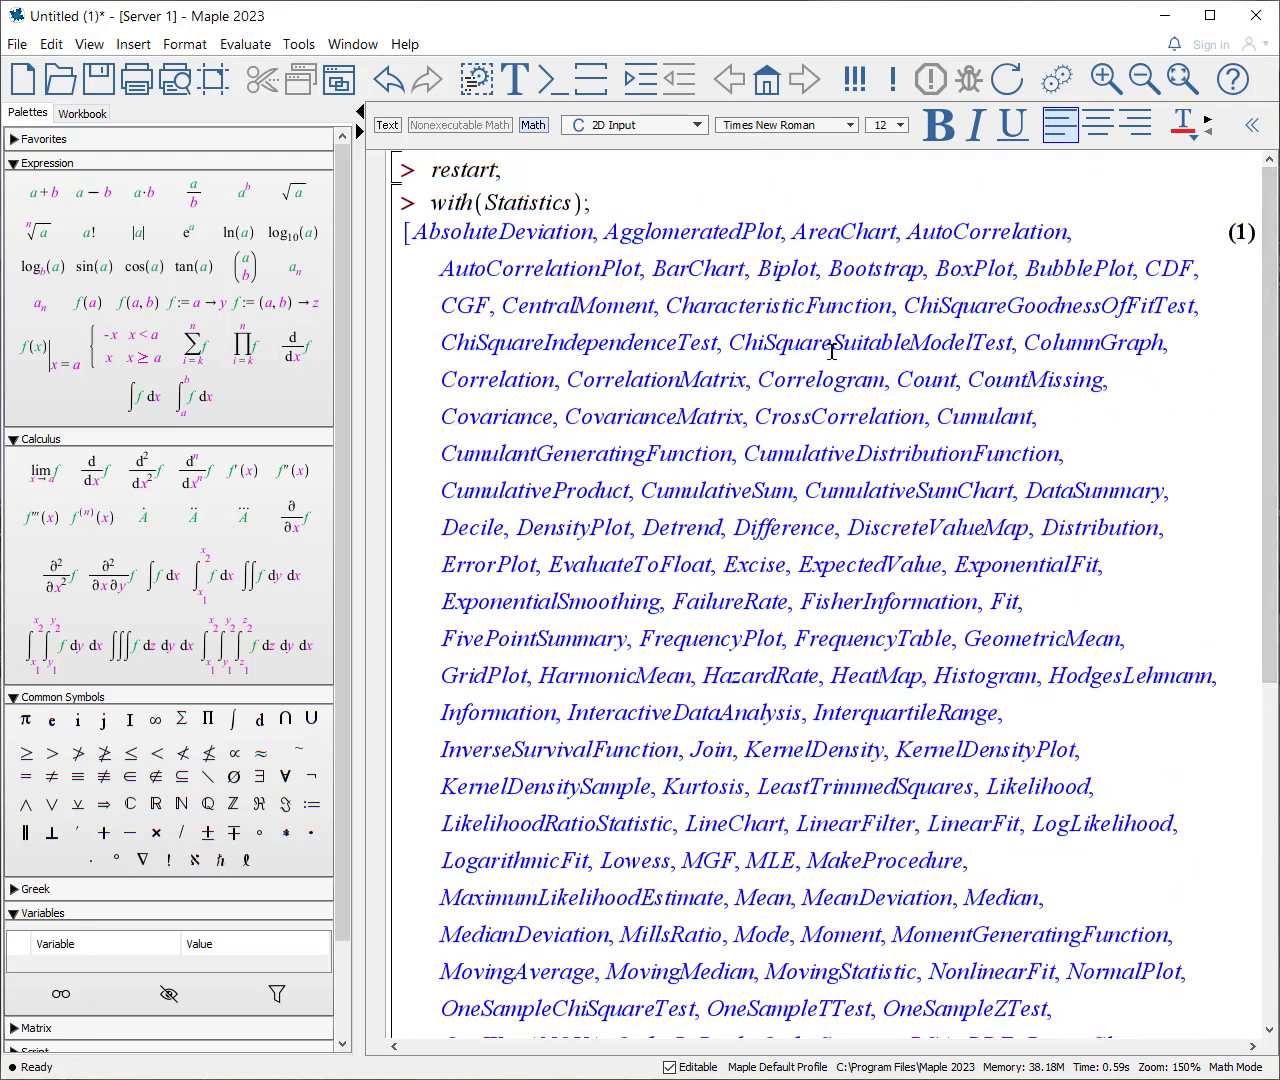
Step: Suppress the output of the with(Statistics) command by ending it with a colon and re-execute it
click(617, 203)
key(BackSpace)
text(:)
key(Return)
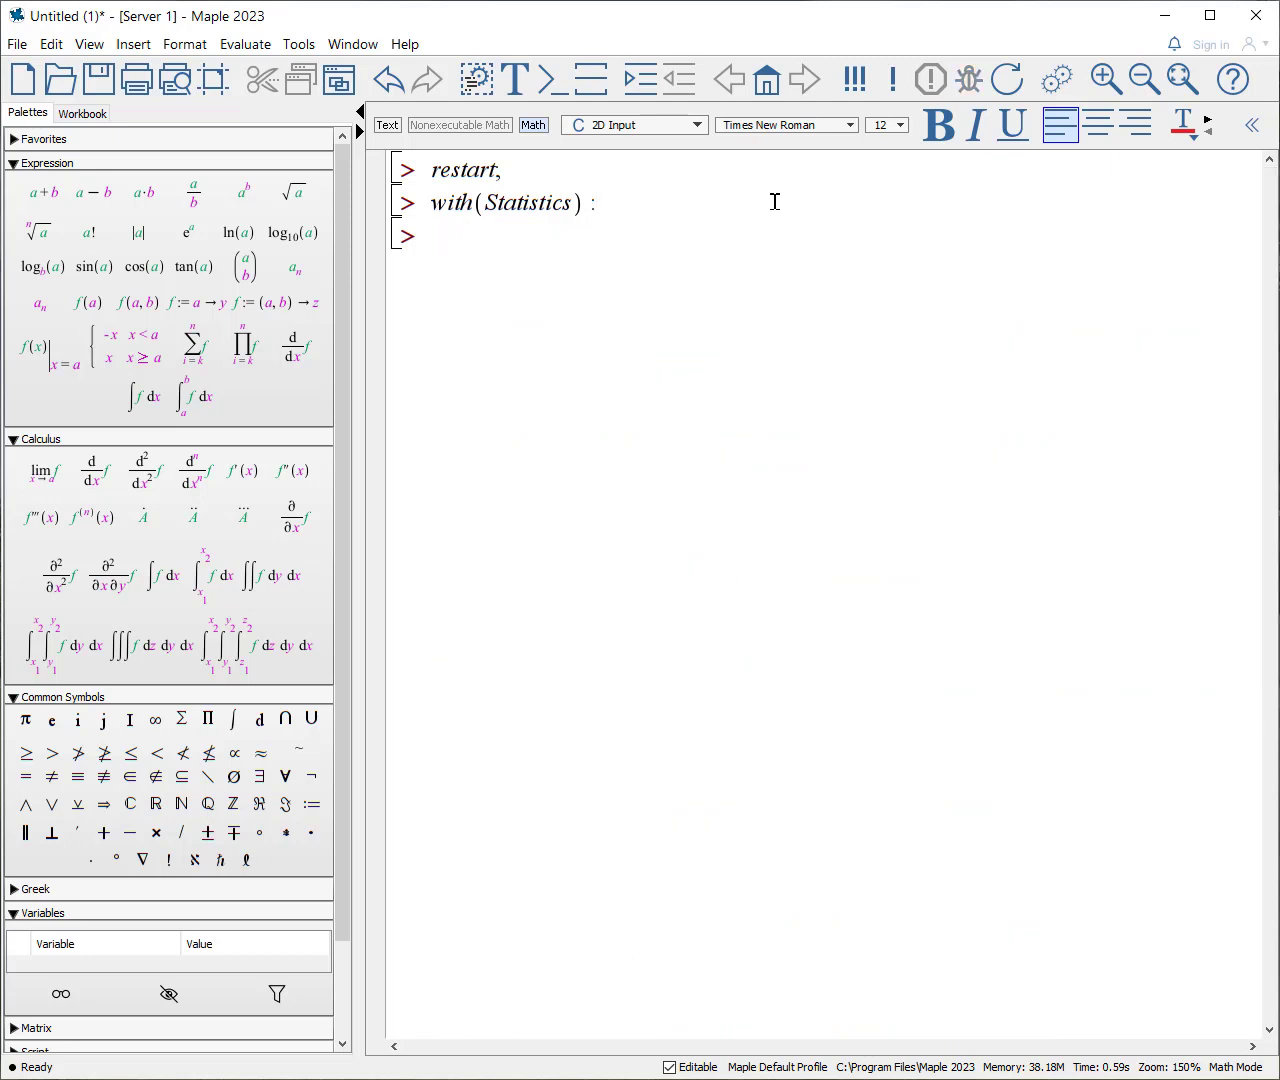
Step: Assign data := round~(RandomTools:-Generate(list(distribution(Normal(63, 5)), 24))) and compute its mean with Mean(data)
text(data := round~(RandomTools:-Generate(list(distribution(Normal(63, 5)), 24))))
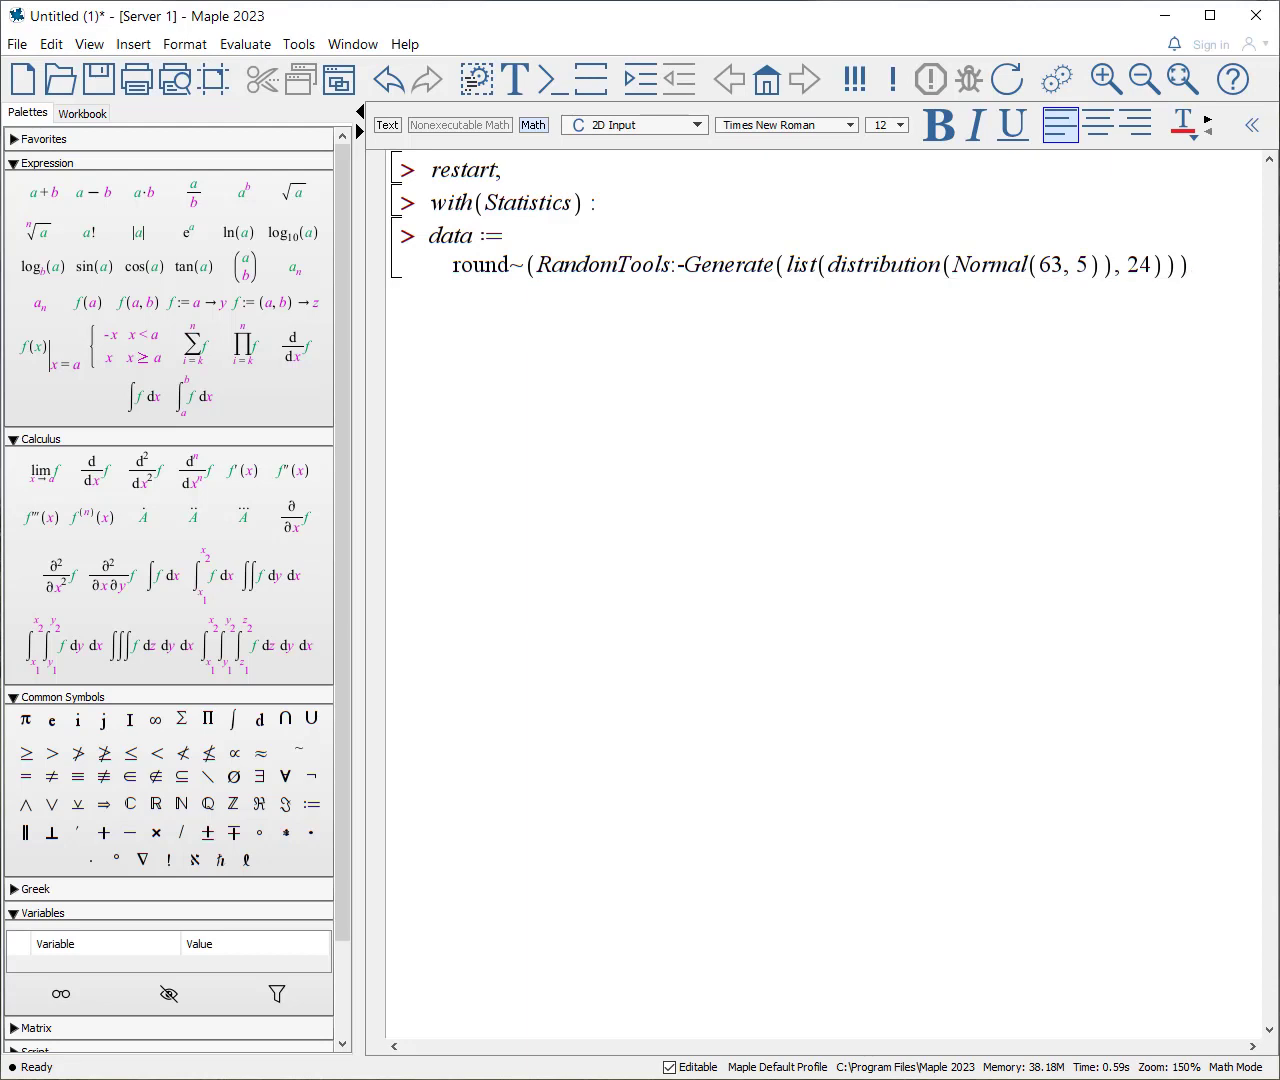
key(Return)
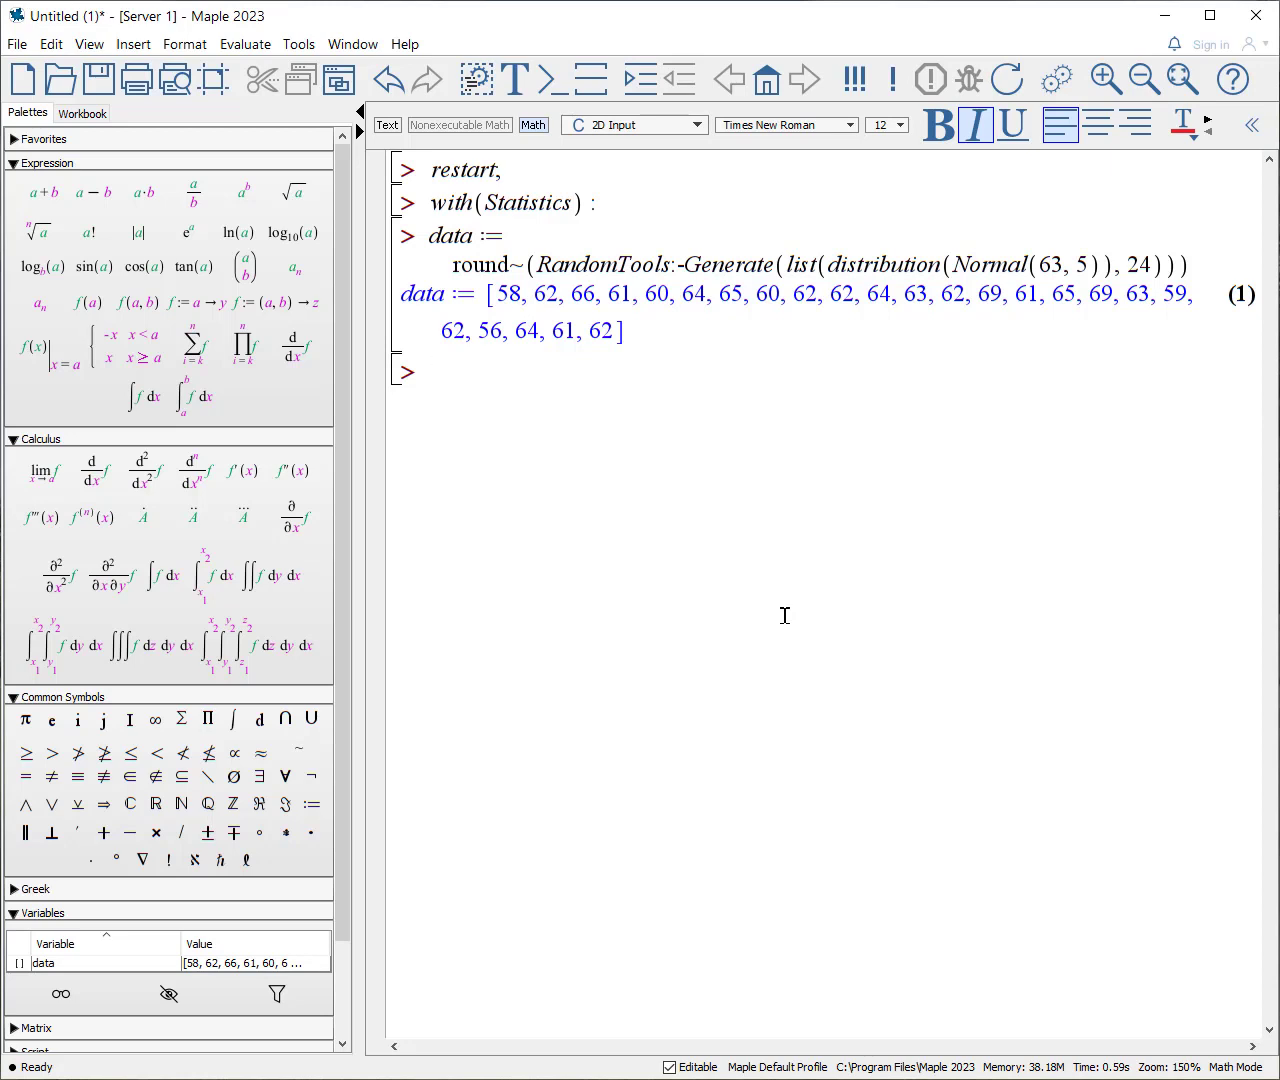
text(Mean()
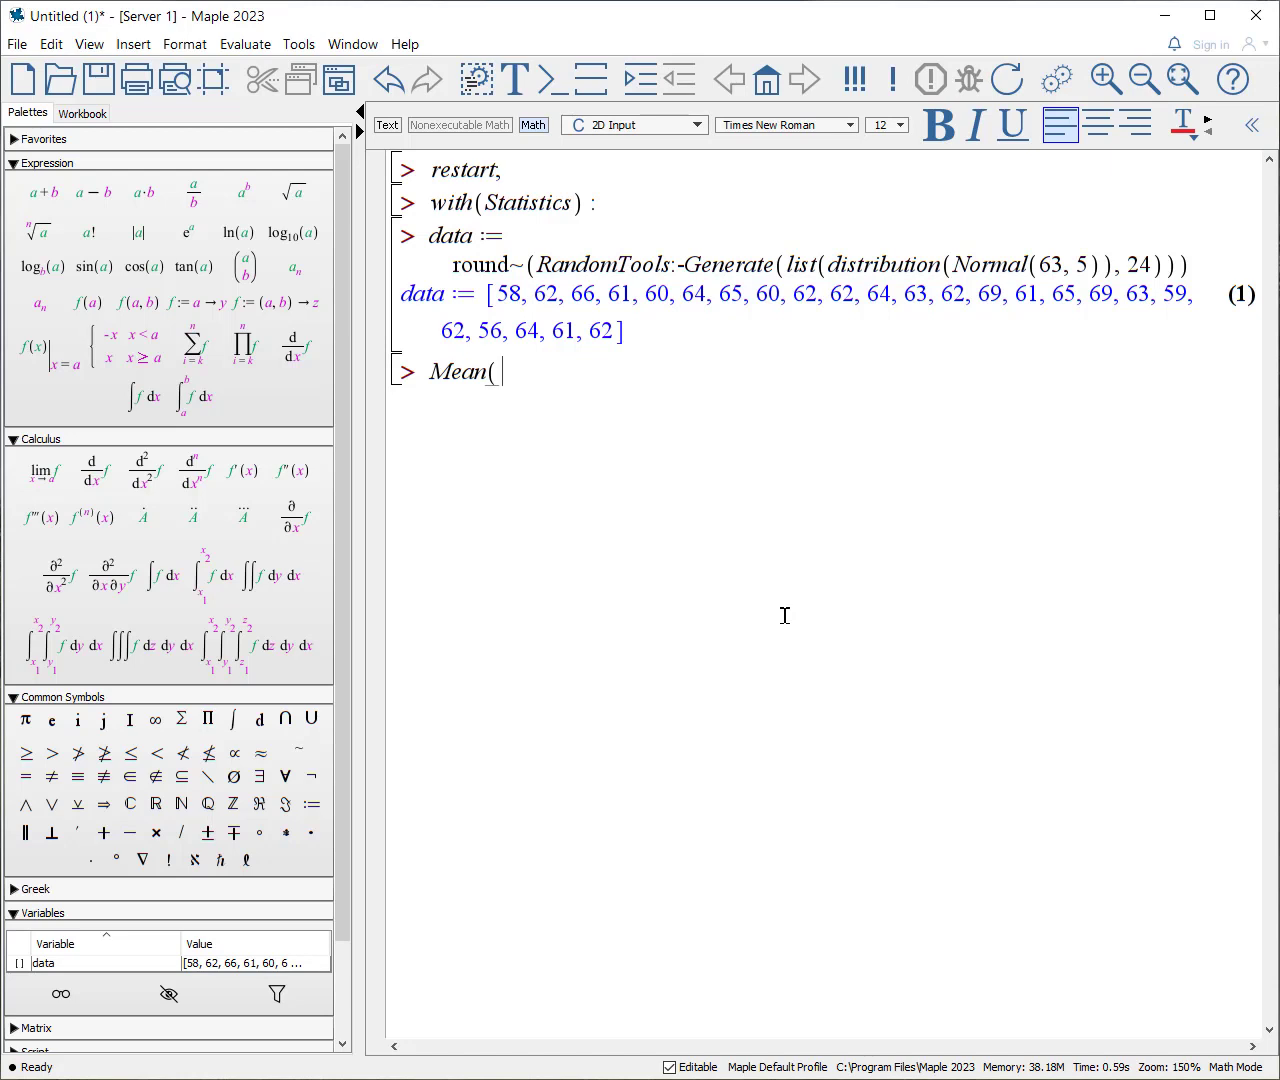
text(data))
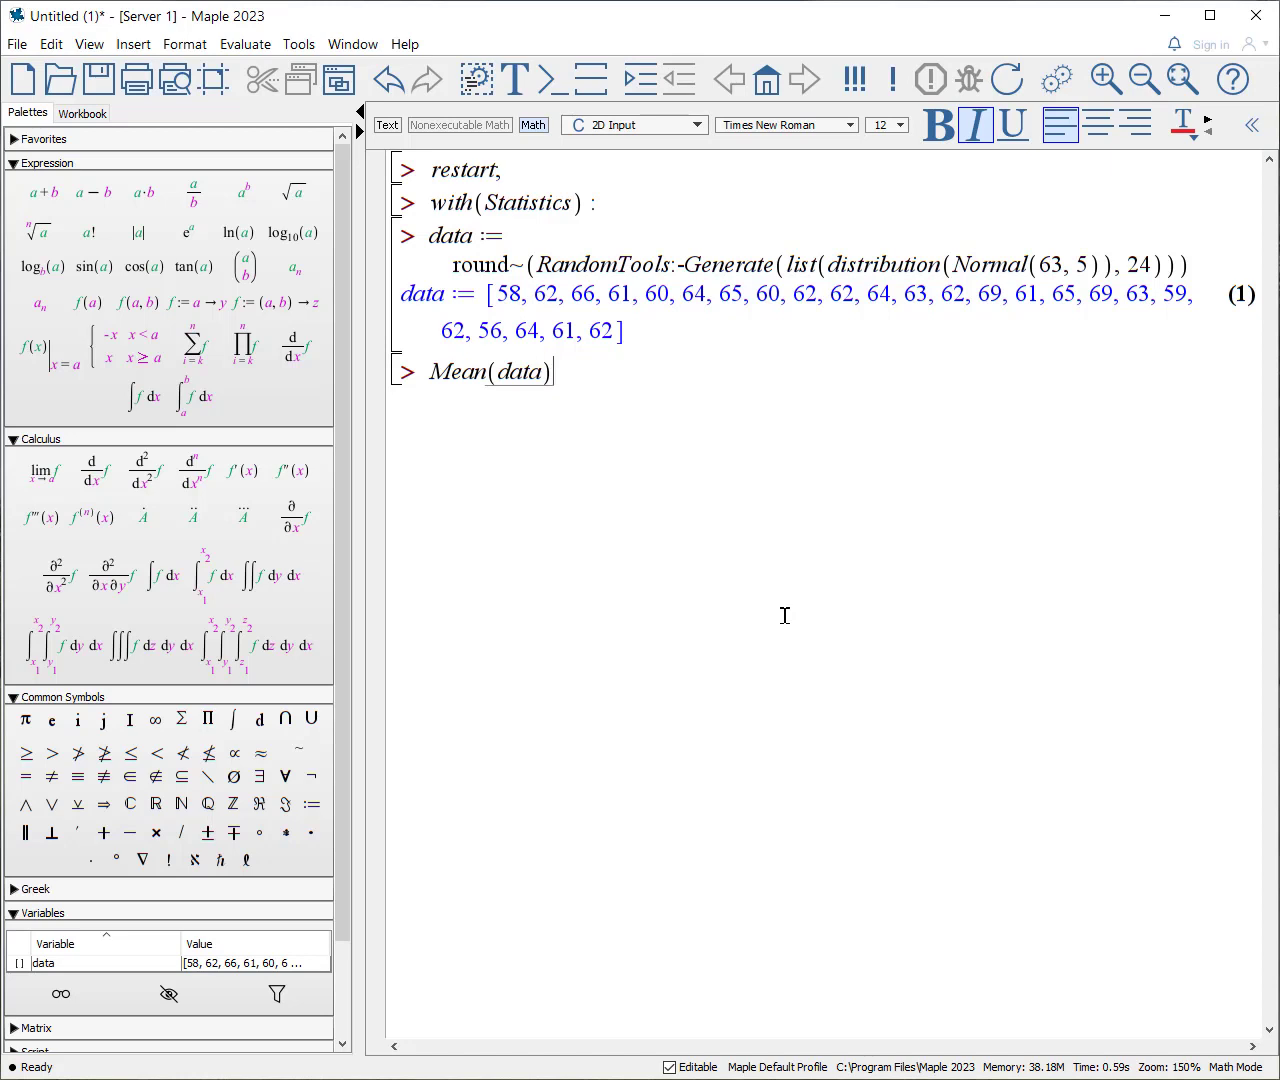
key(Return)
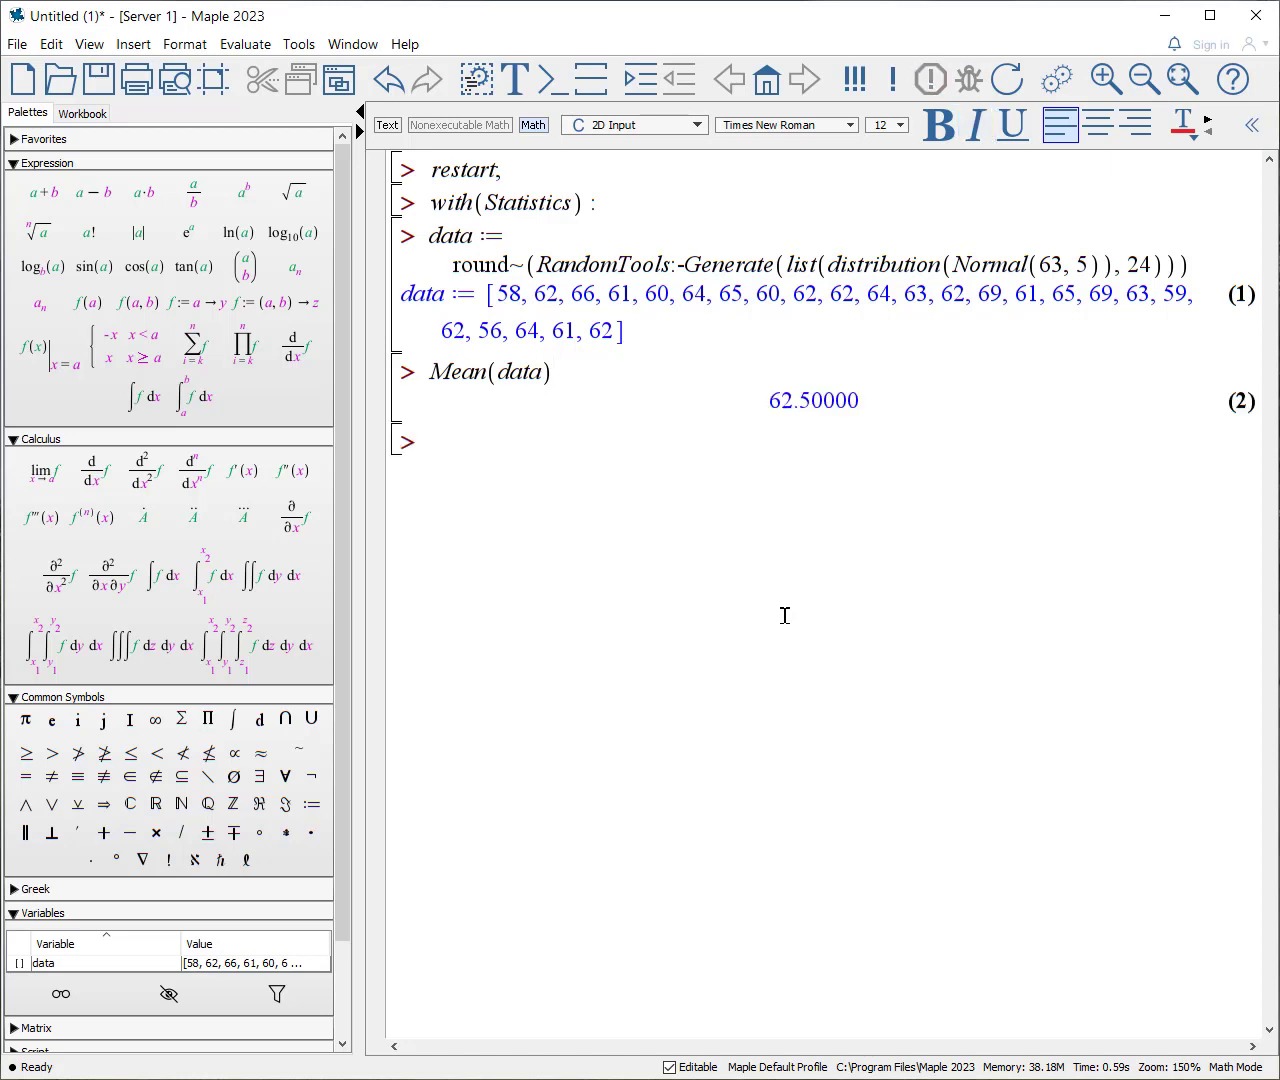
Step: Compute the standard deviation of the list with StandardDeviation(data)
text(StandardDe)
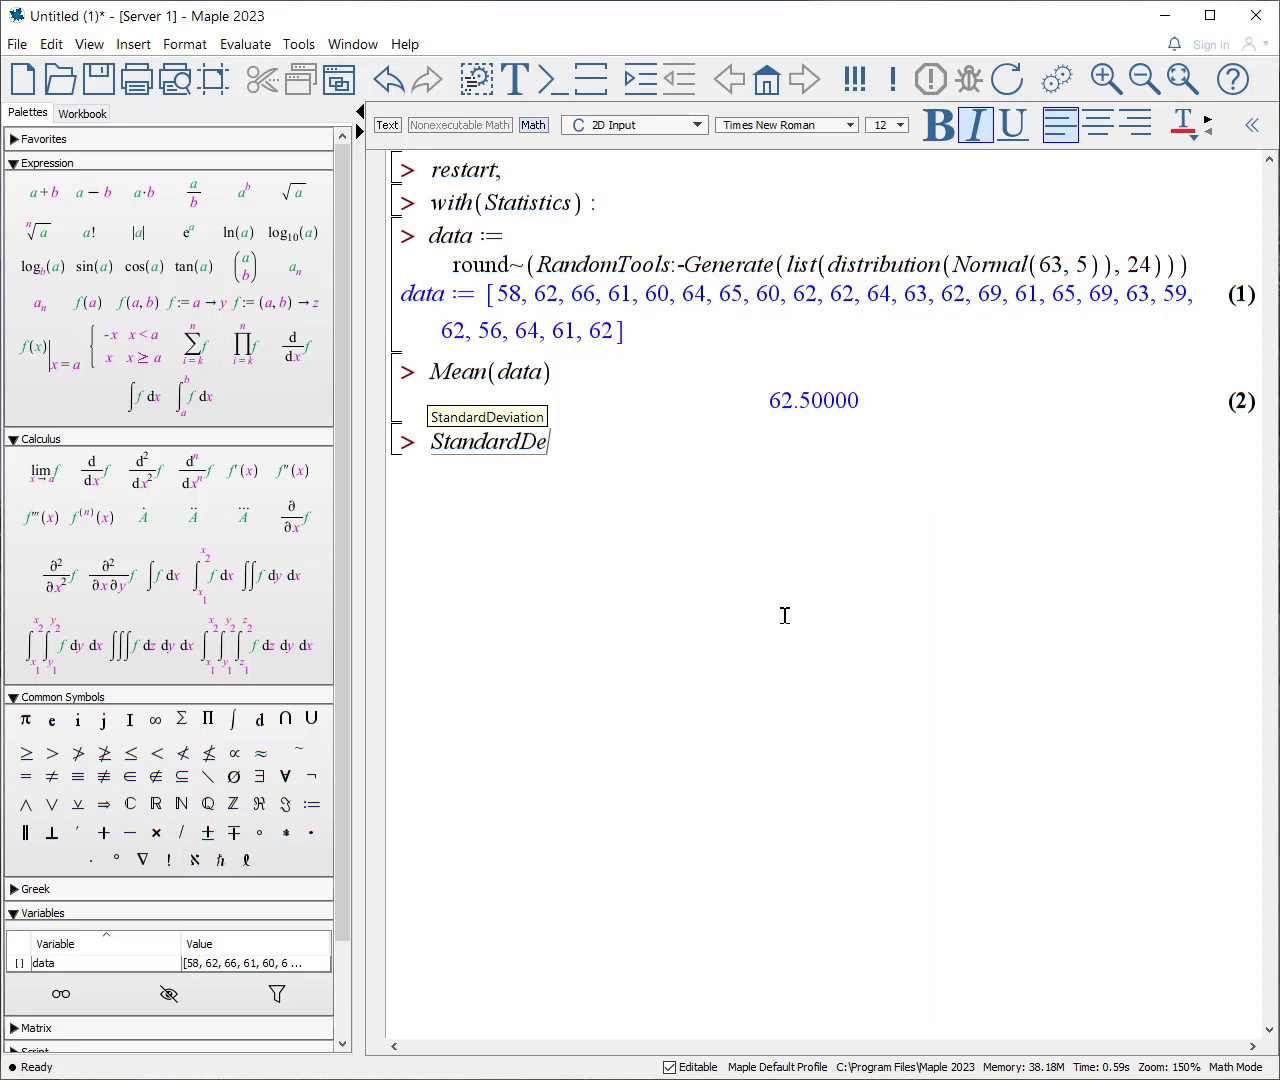
key(Return)
text(()
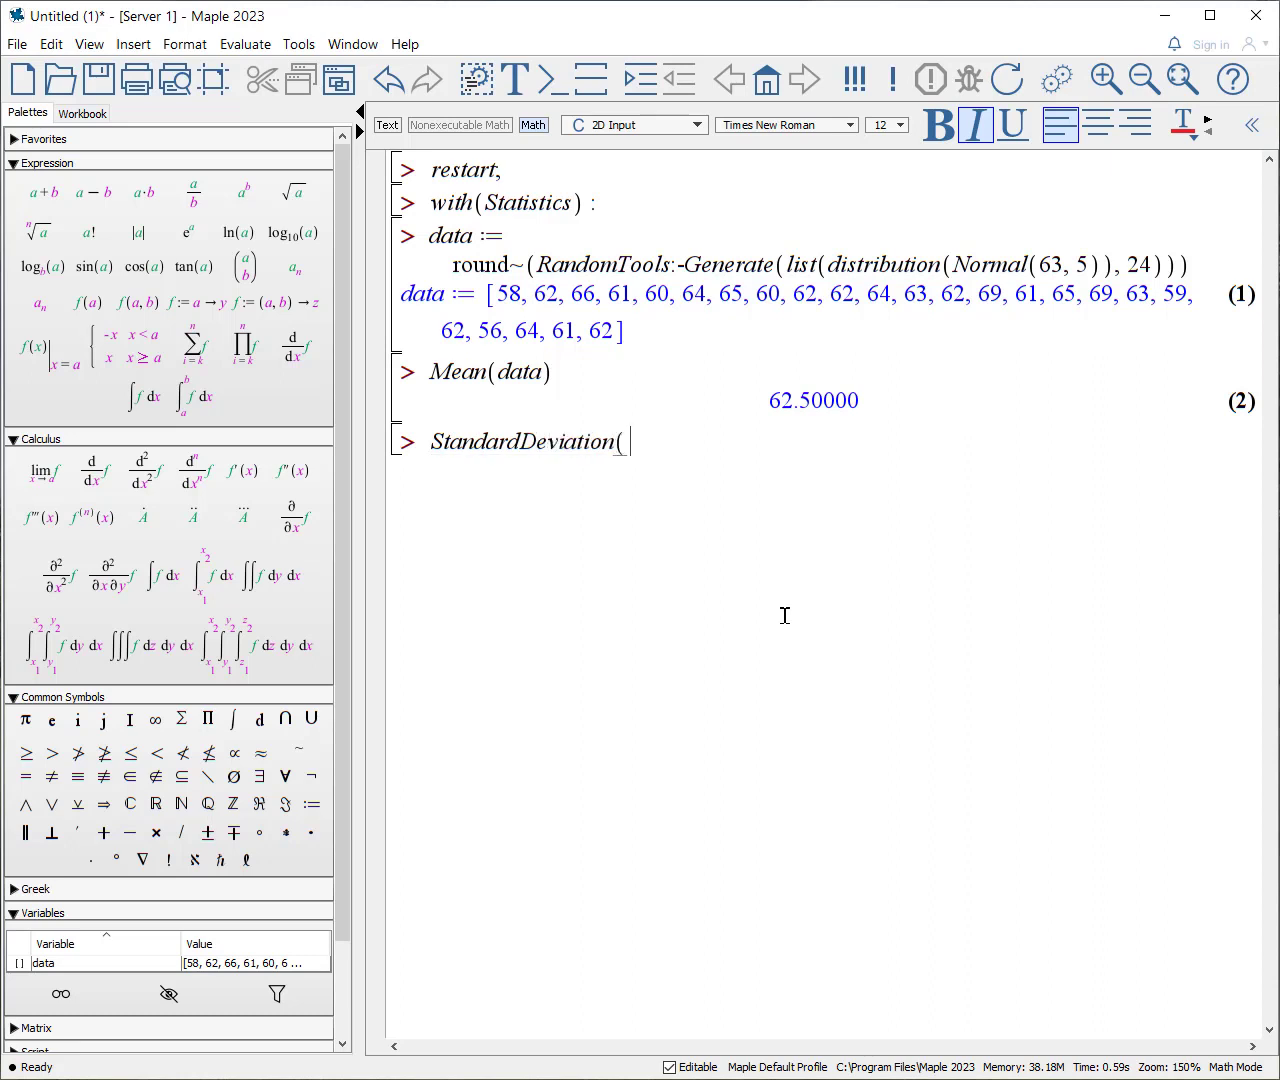
text(data))
key(Return)
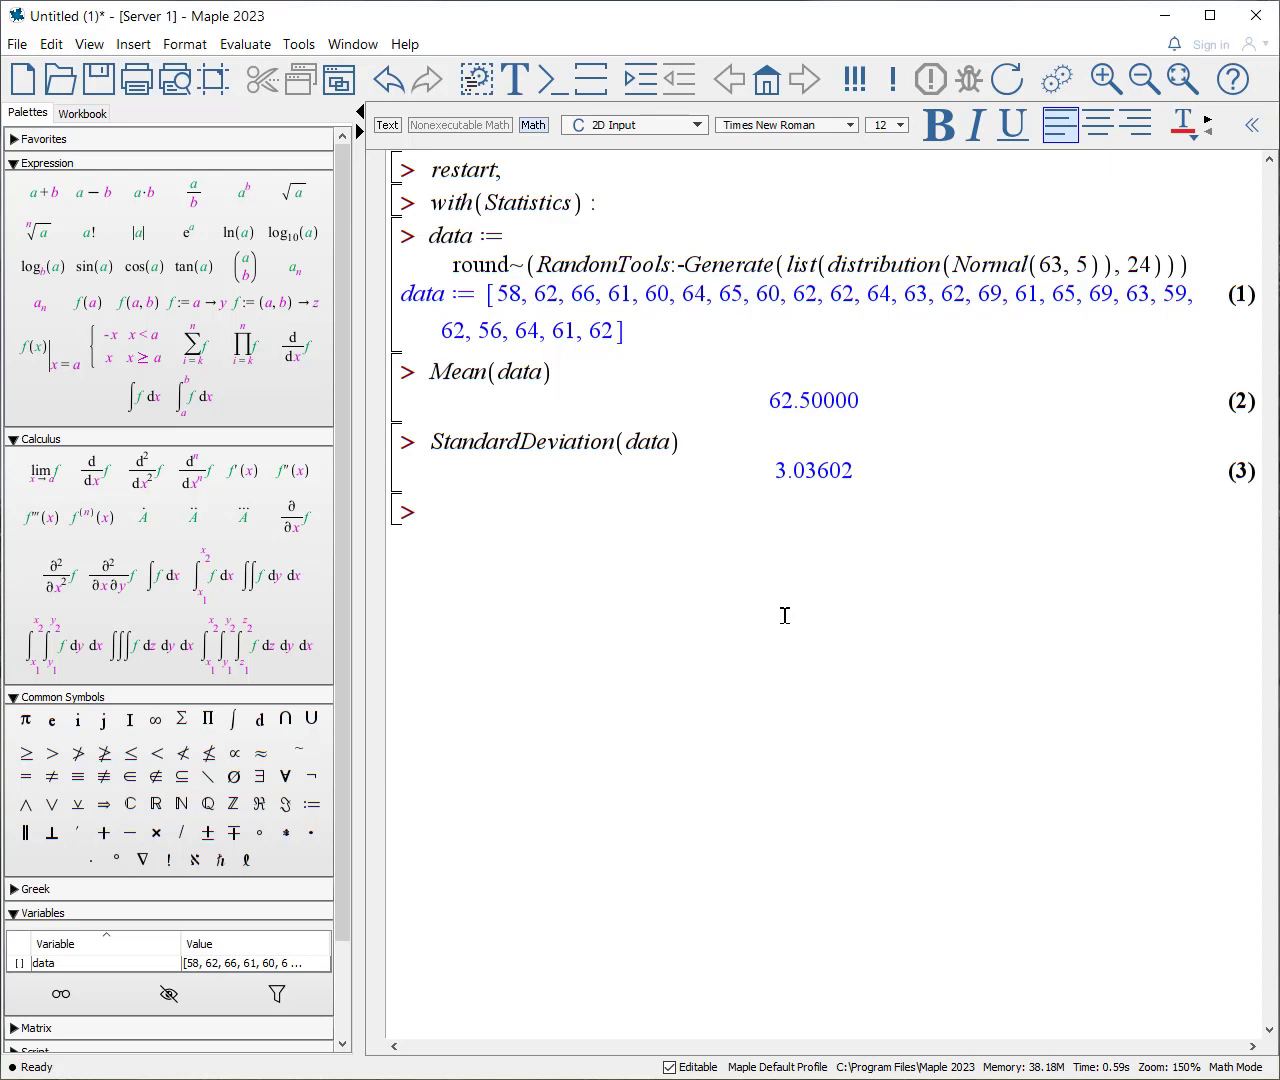
Step: Compute the standard error of the mean with StandardError(Mean, data)
text(Sta)
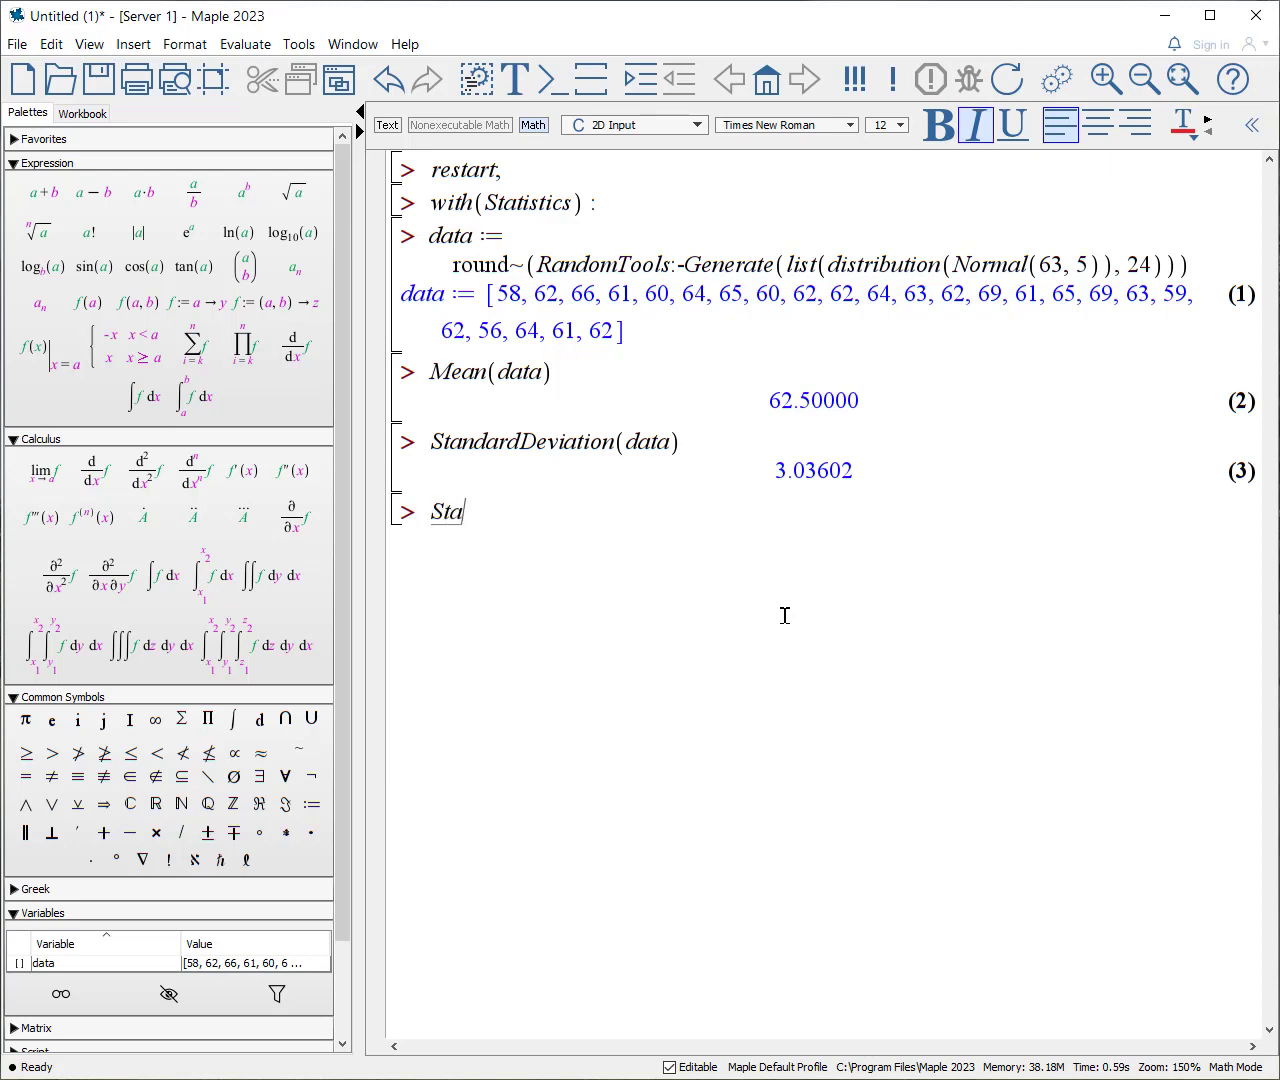
text(ndardErro)
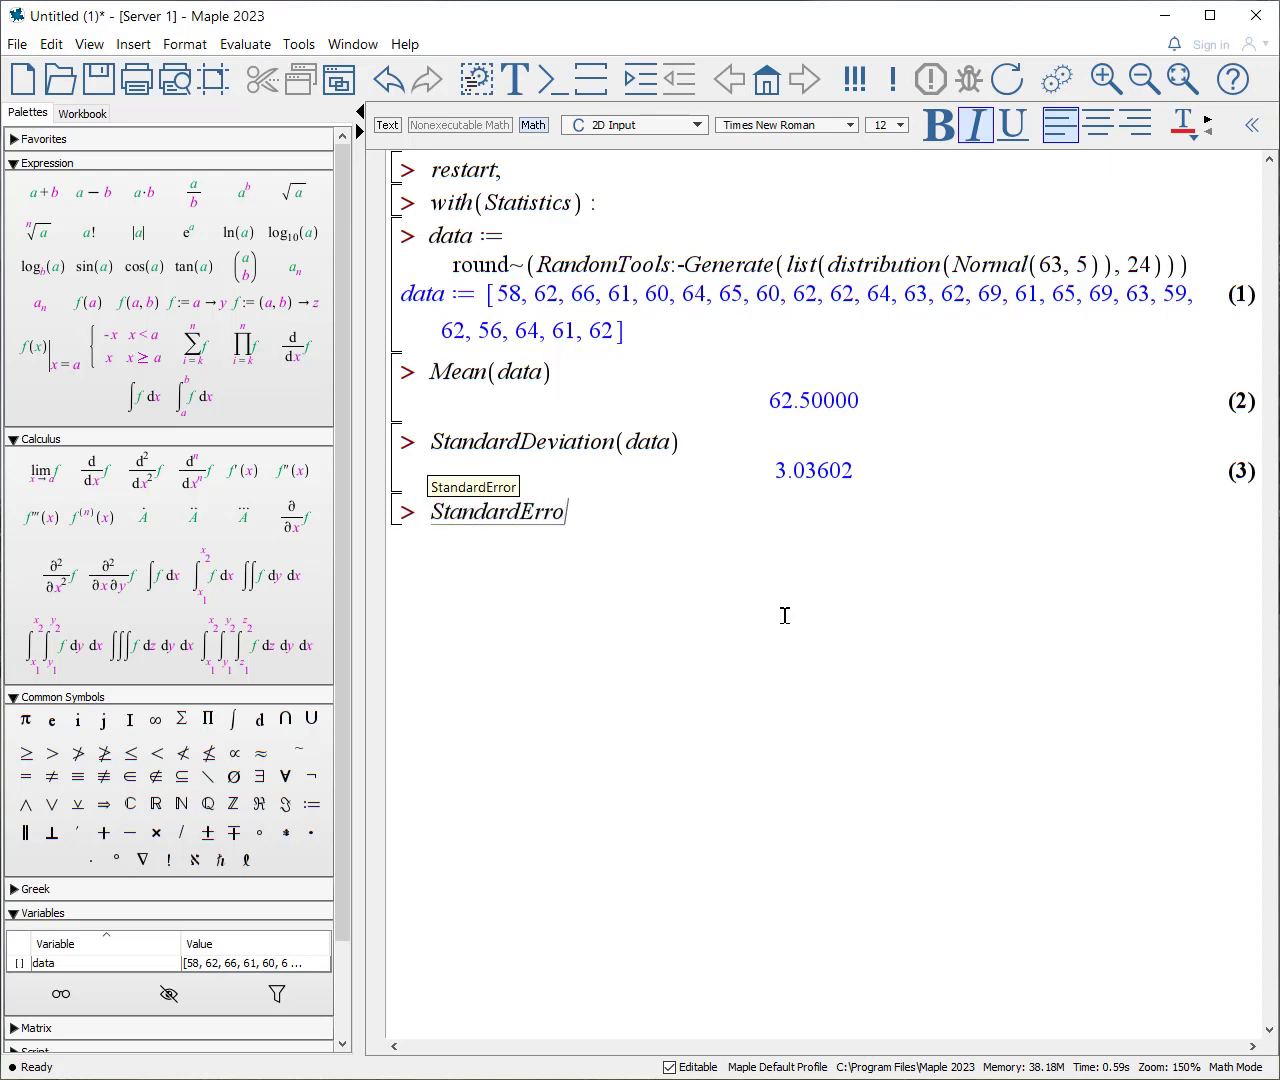
text(r(Mean, data))
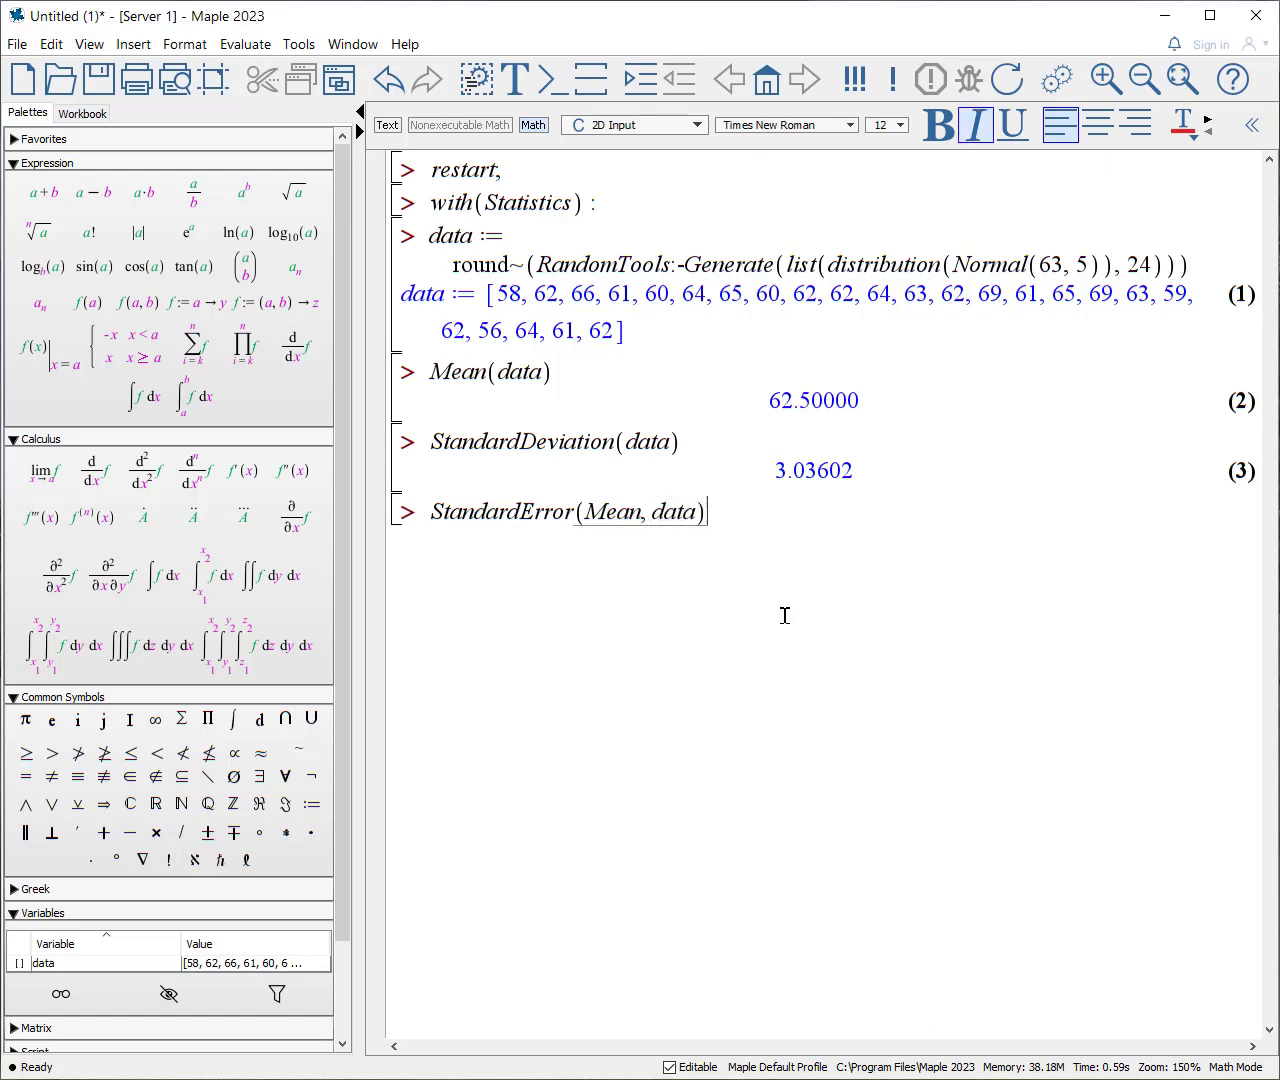
key(Return)
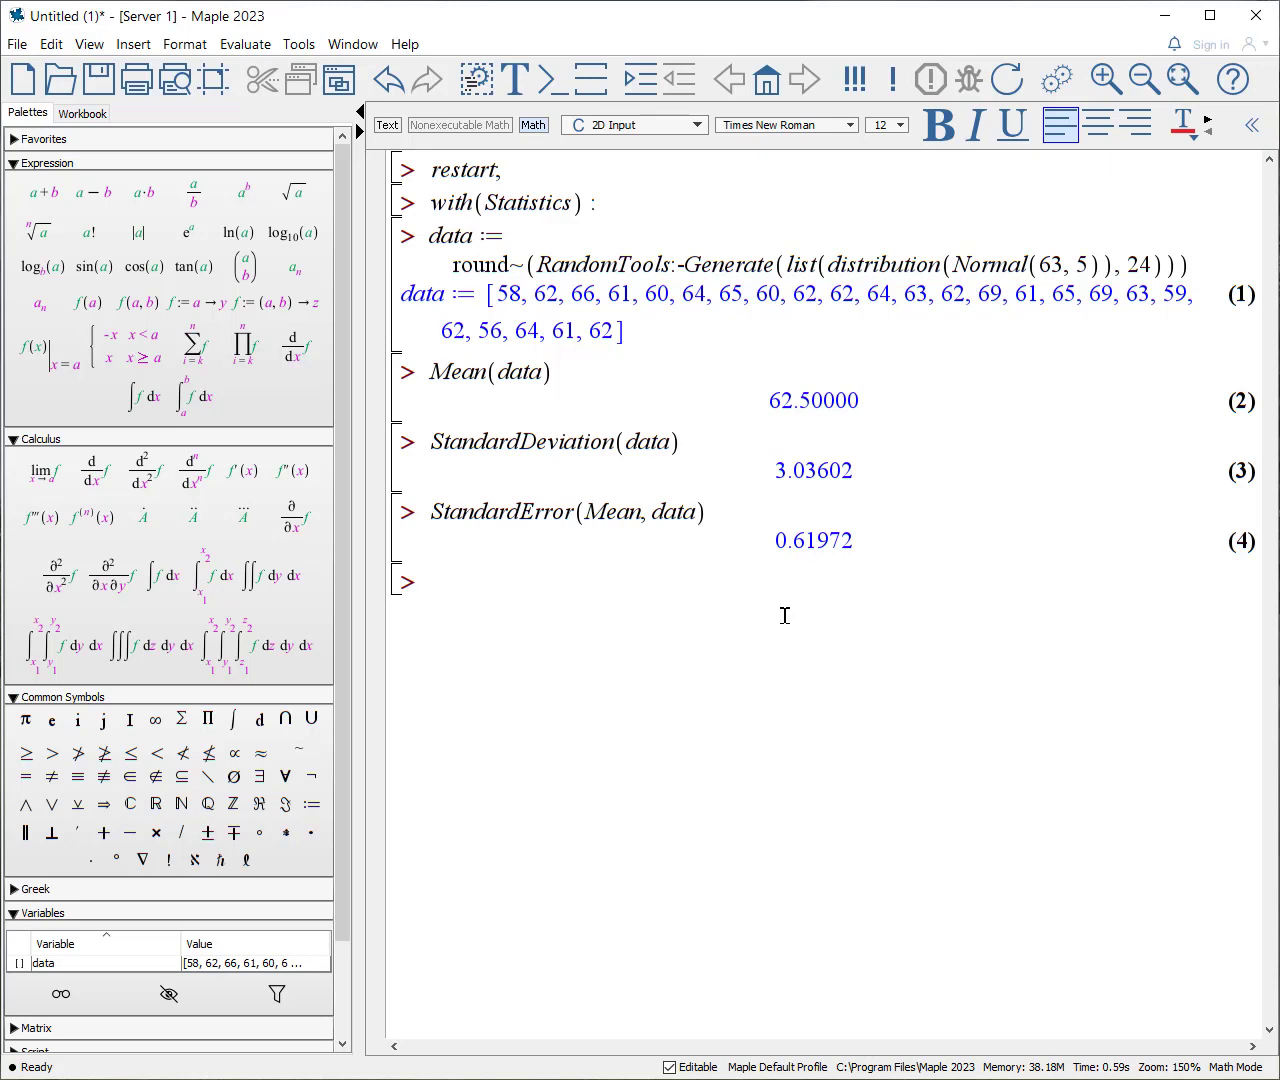
Step: Compute the median of the list with Median(data)
text(Media)
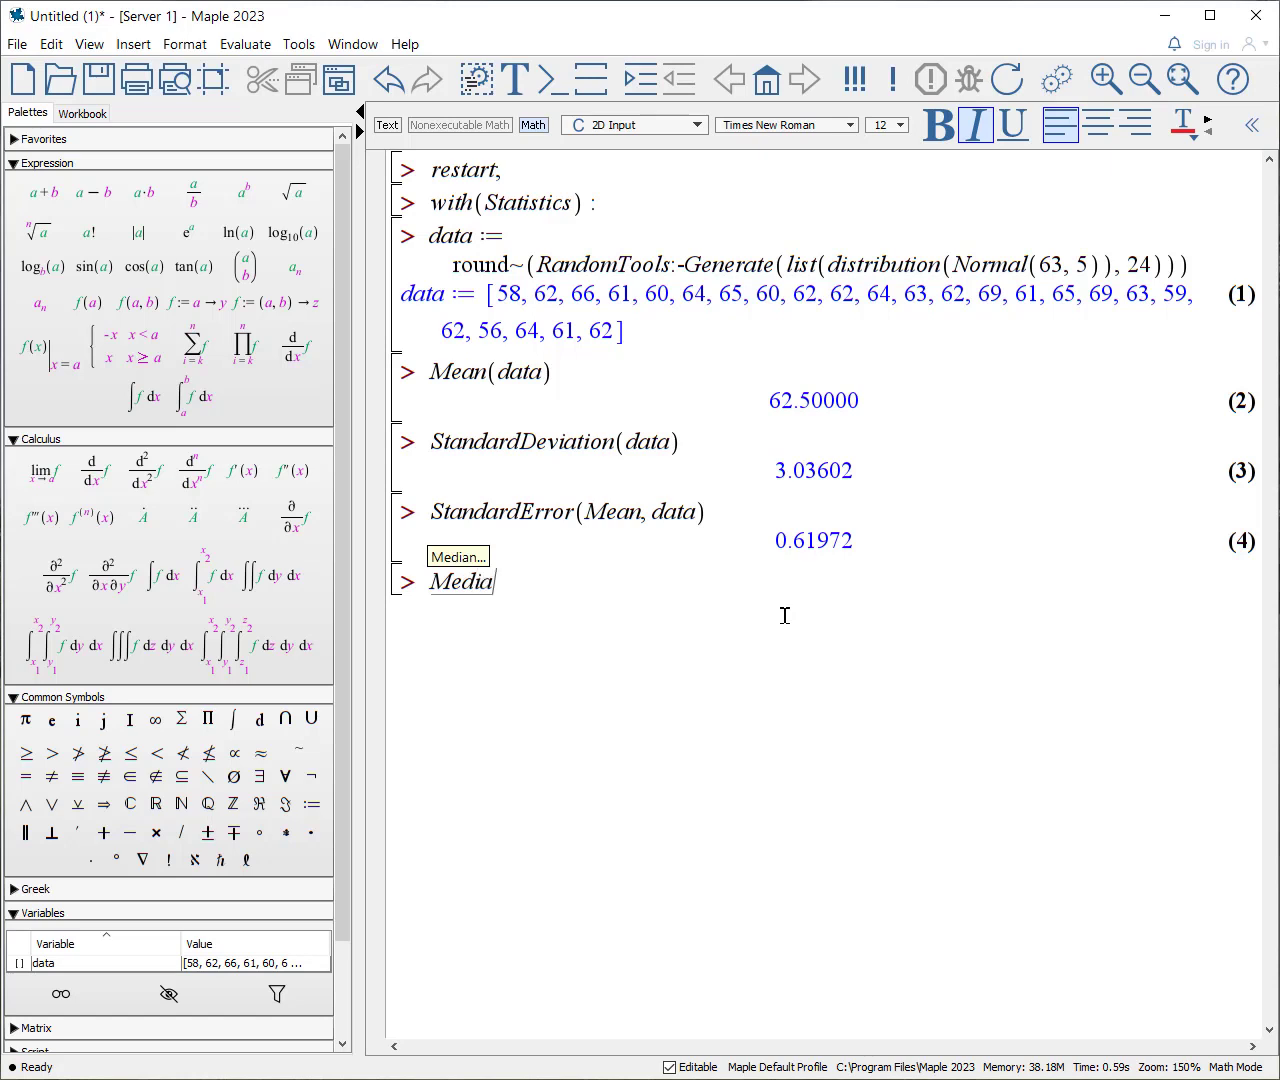
text(n(Dat)
key(BackSpace)
key(BackSpace)
key(BackSpace)
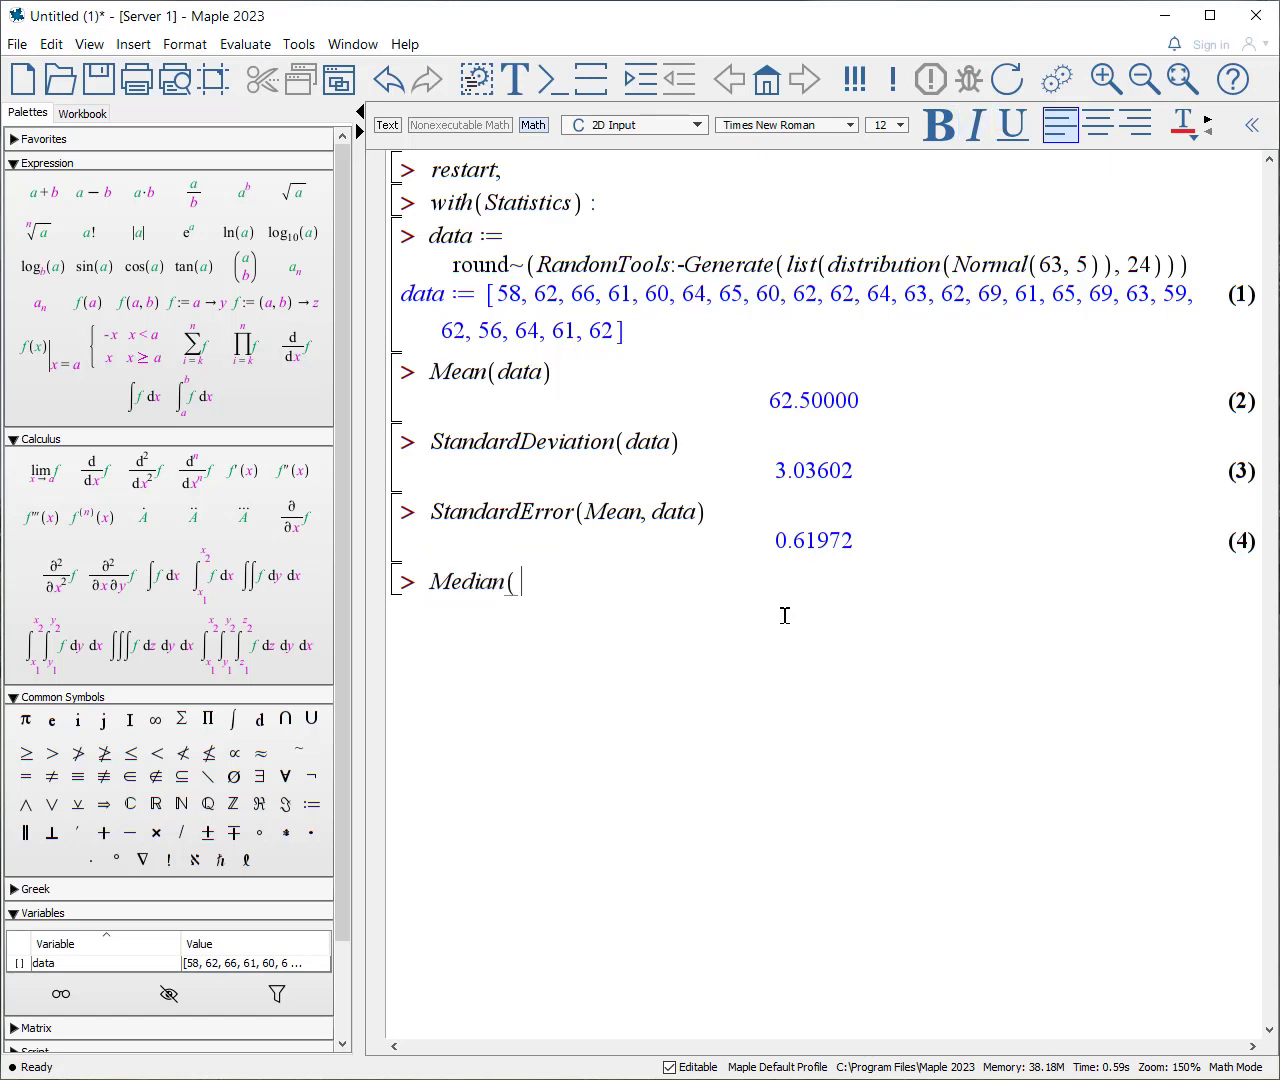
text(data))
key(Return)
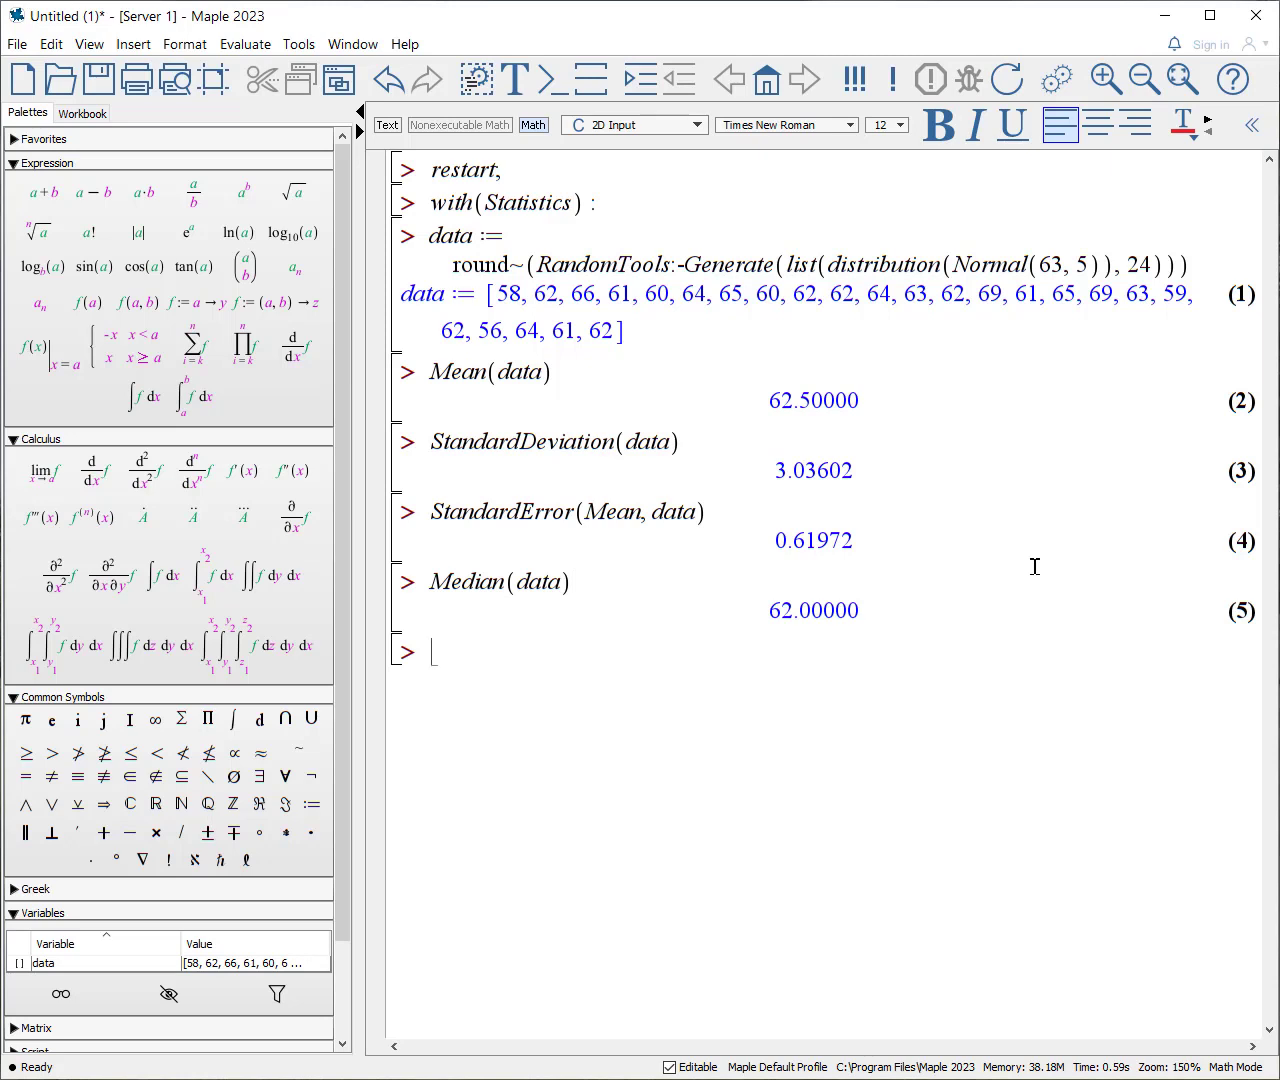
Step: Count the data points with Count(data) and tabulate how often each value occurs with Tally(data)
text(Count(data))
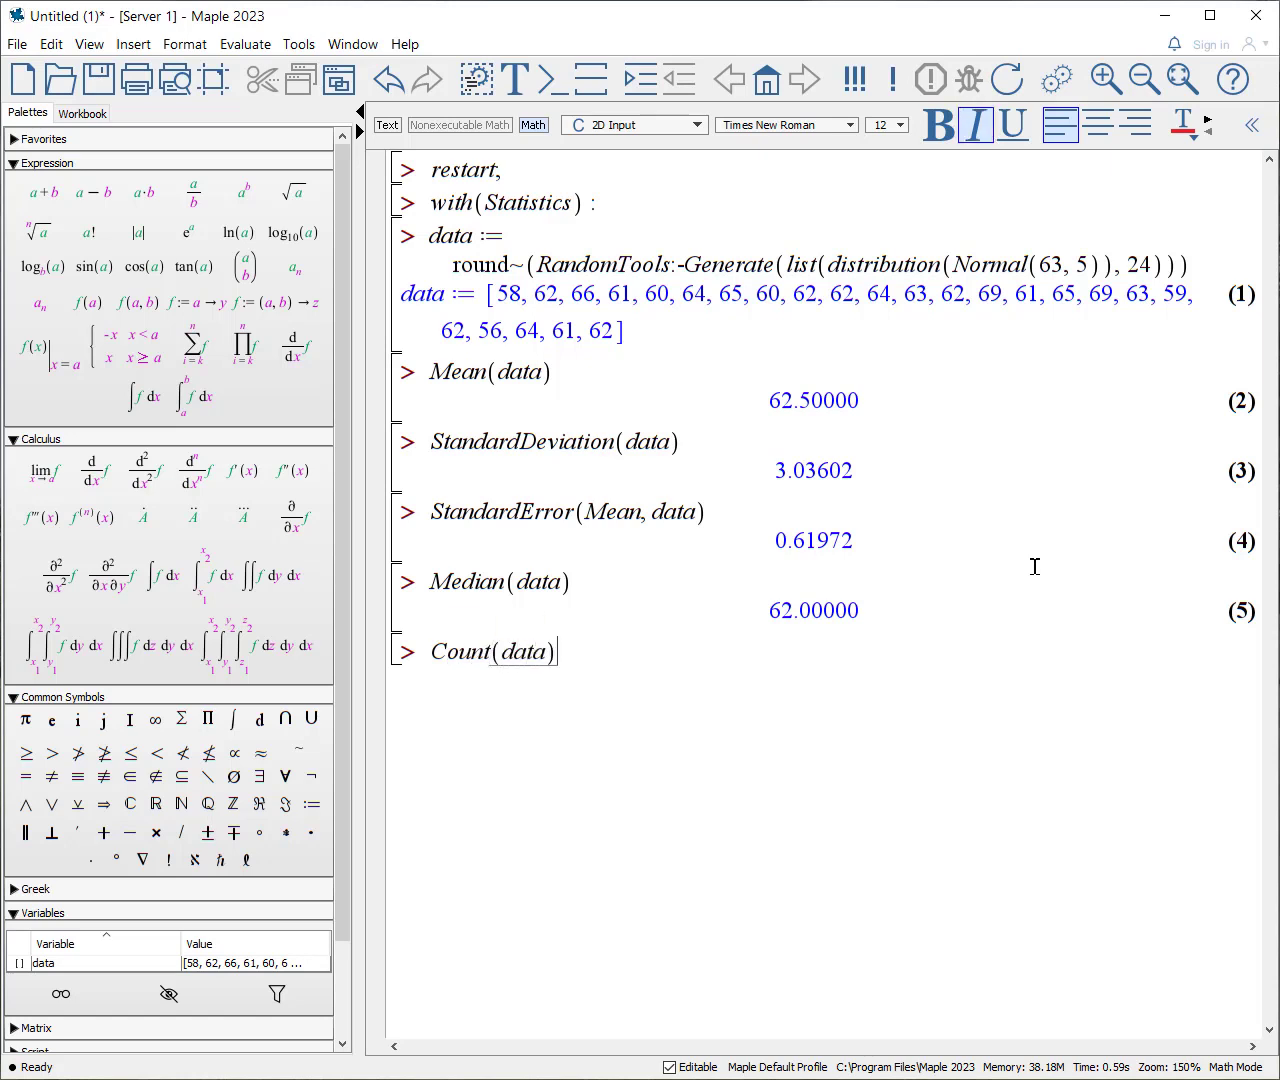
key(Return)
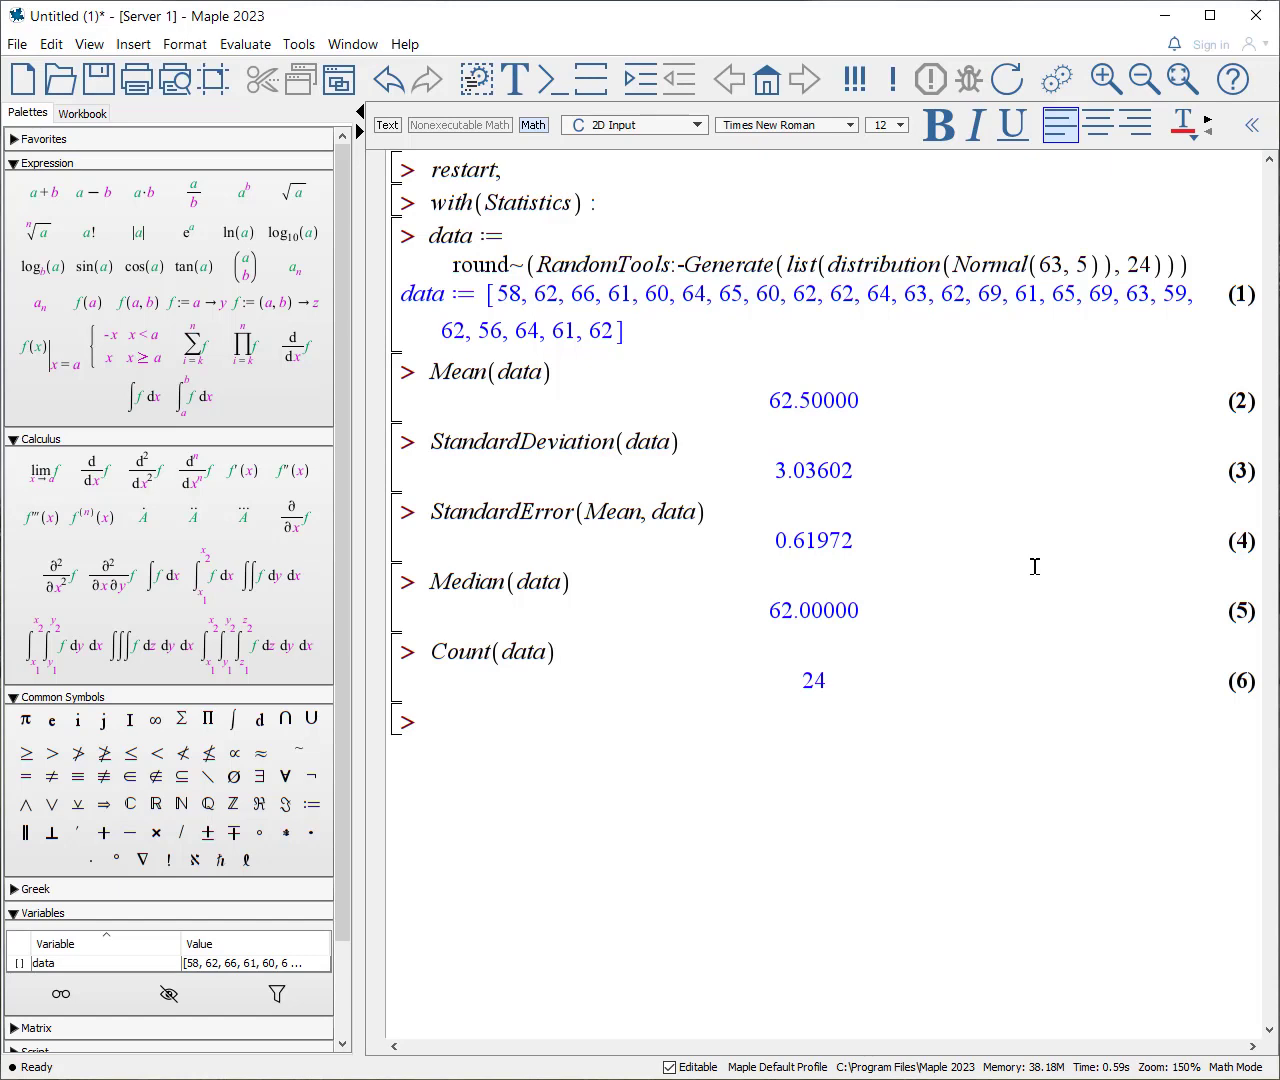
text(Tally(data))
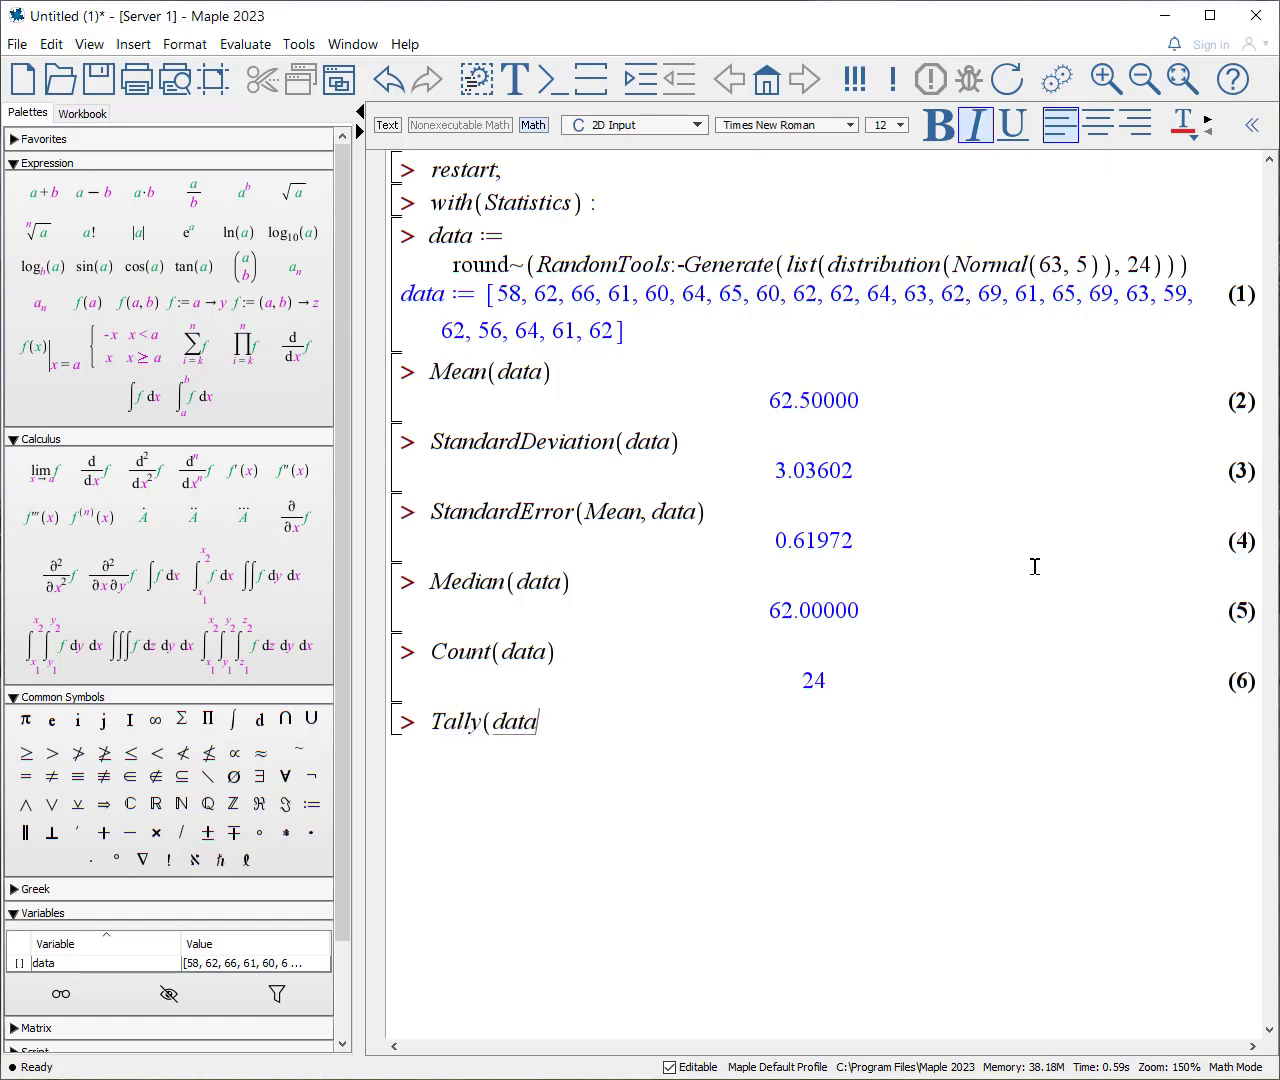
key(BackSpace)
key(BackSpace)
key(BackSpace)
text(ta))
key(Return)
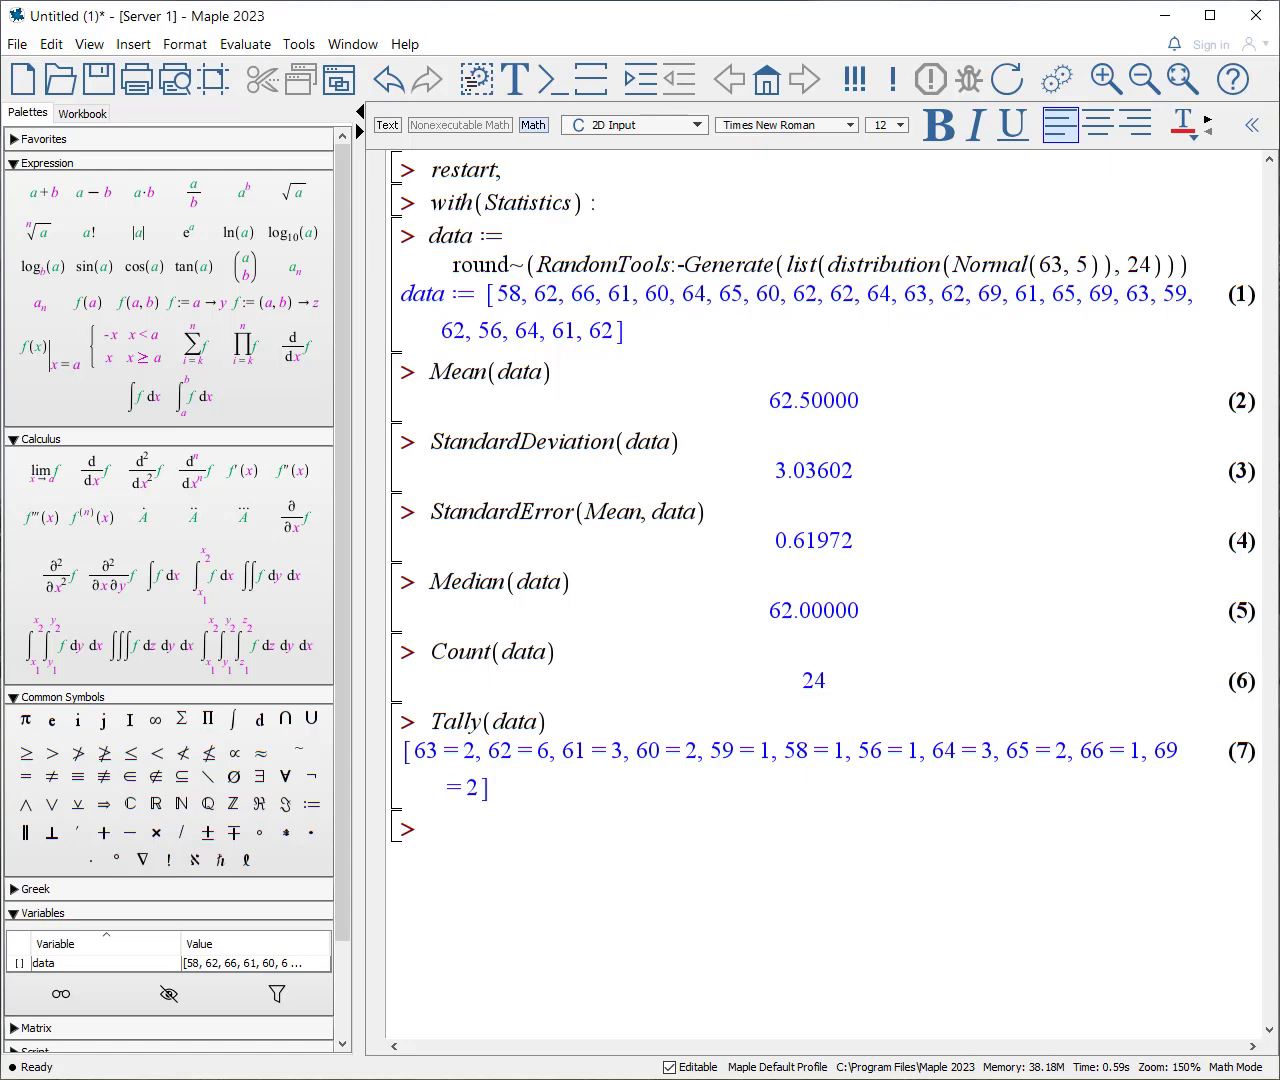
Step: Generate the overall statistical summary of the list with DataSummary(data)
text(DataSummary()
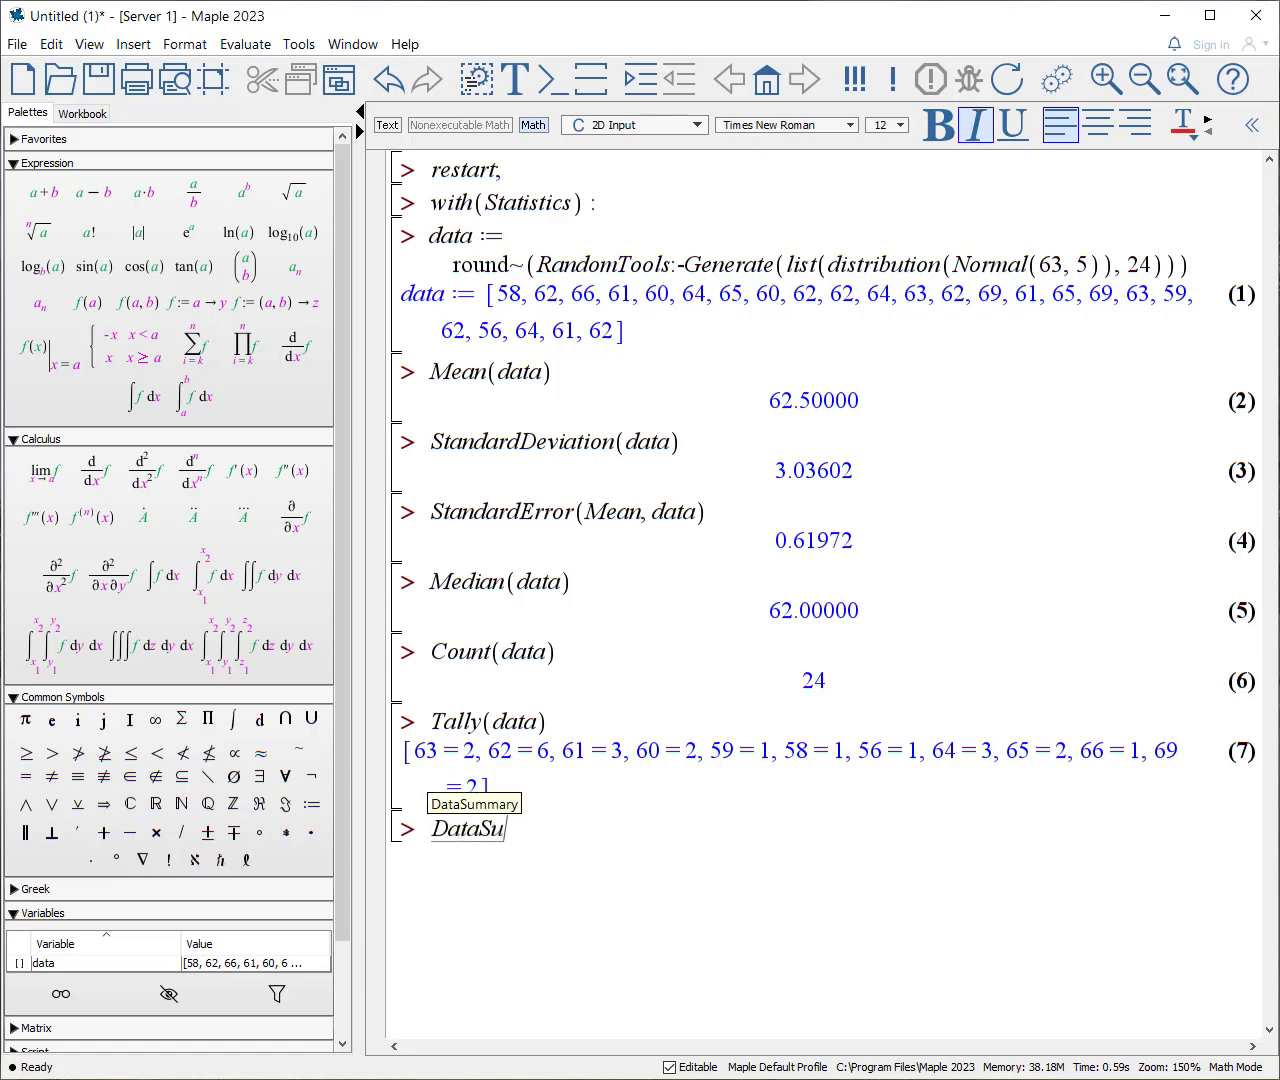
text(data))
key(Return)
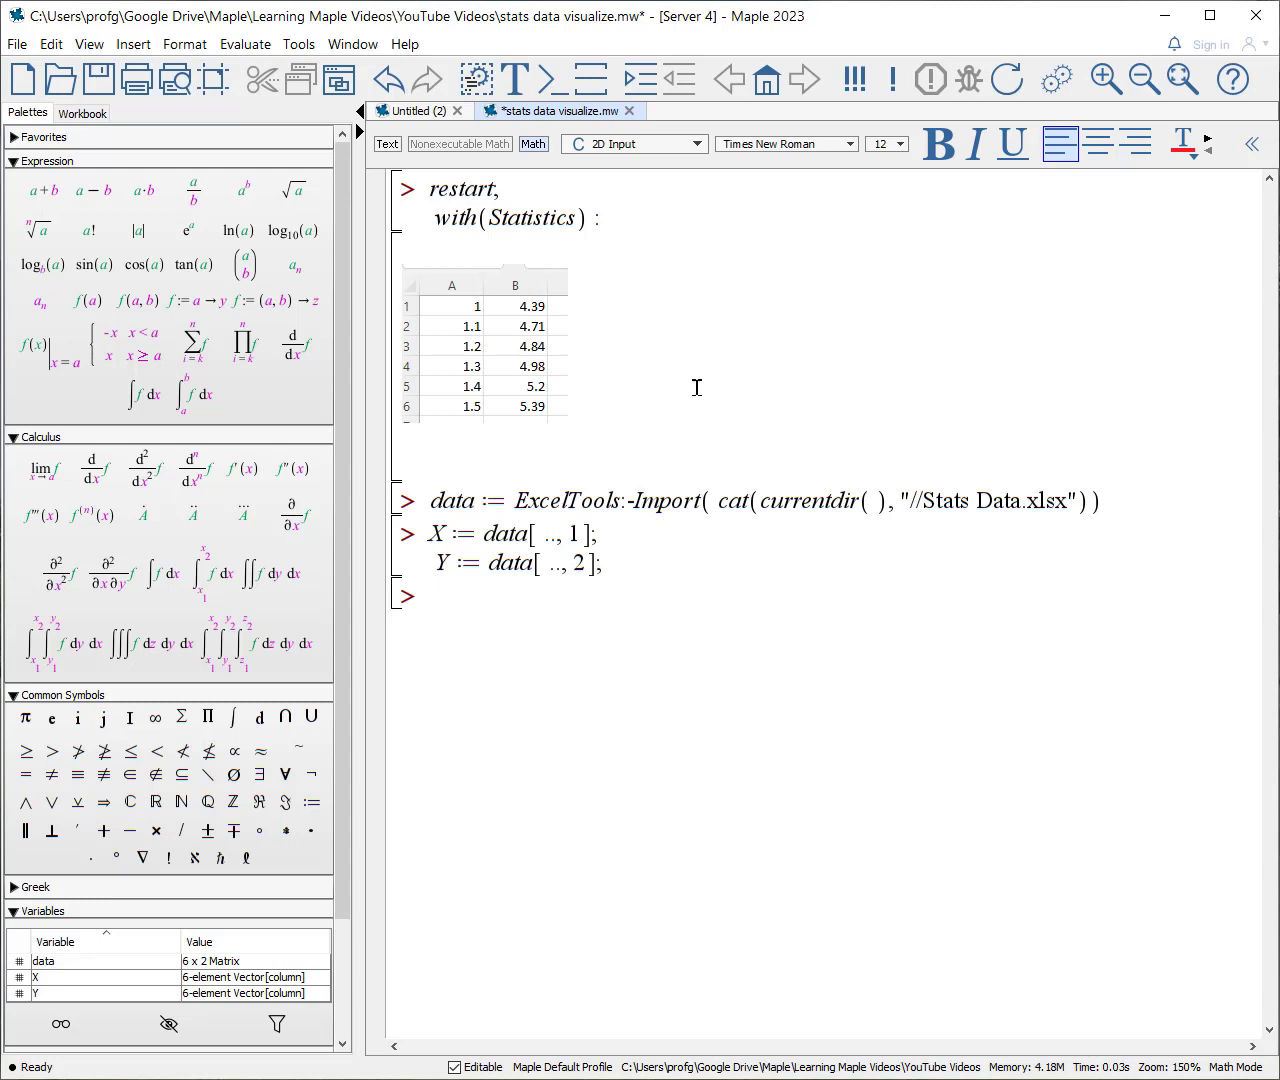
Step: Execute the stats data visualize worksheet's commands to import Stats Data.xlsx and assign its two columns to X and Y
click(678, 213)
key(Return)
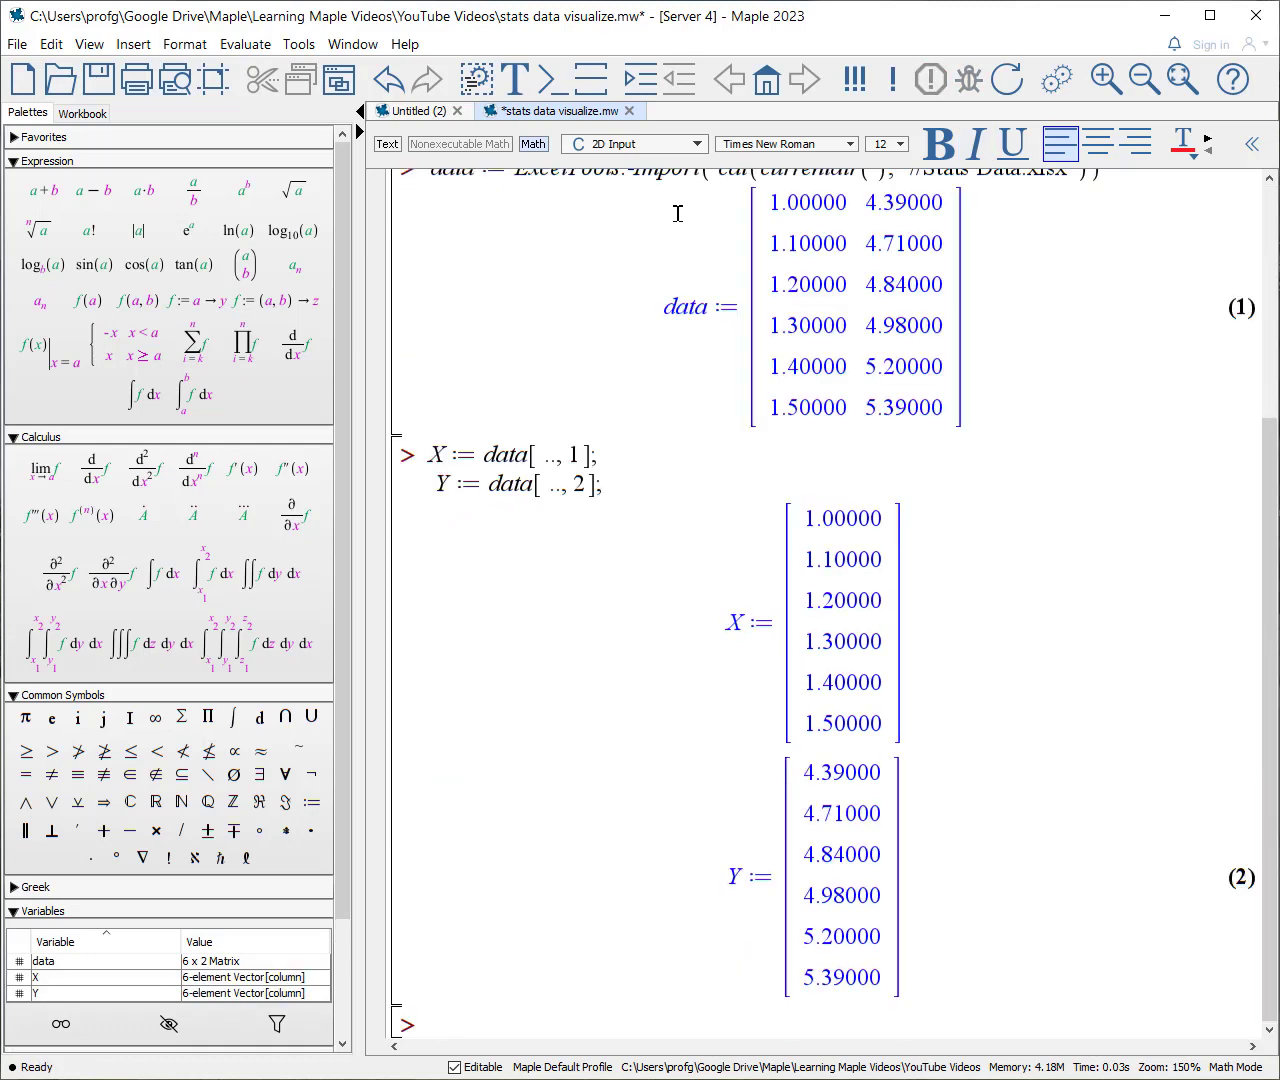
Step: Plot Y against X with ScatterPlot, using symbol = solidcircle and symbolsize = 20
text(ScatterPlot(X,)
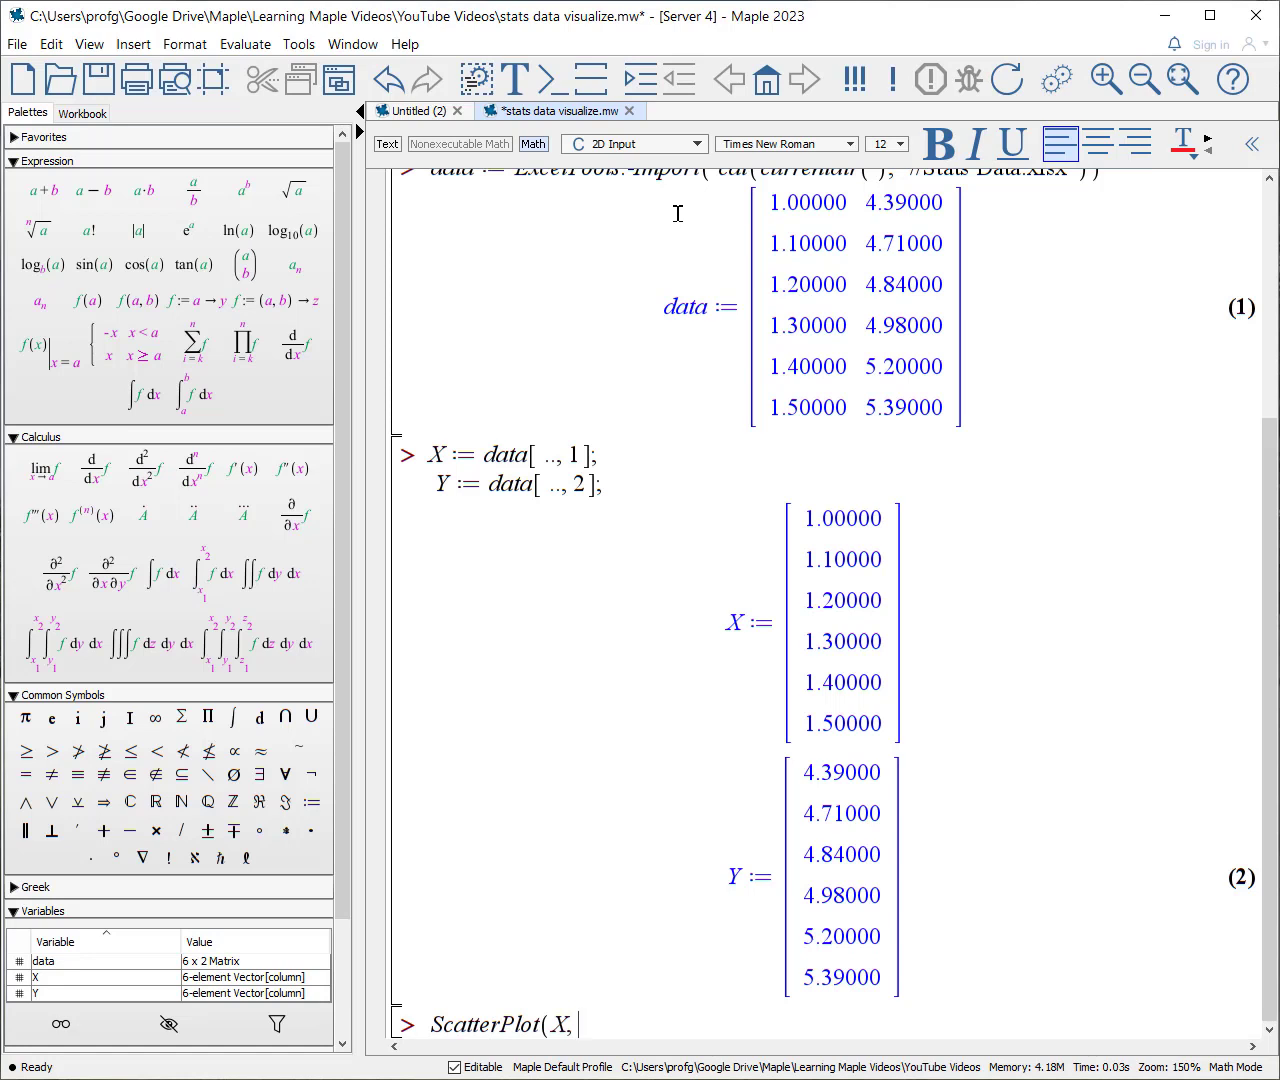
text( Y, sym)
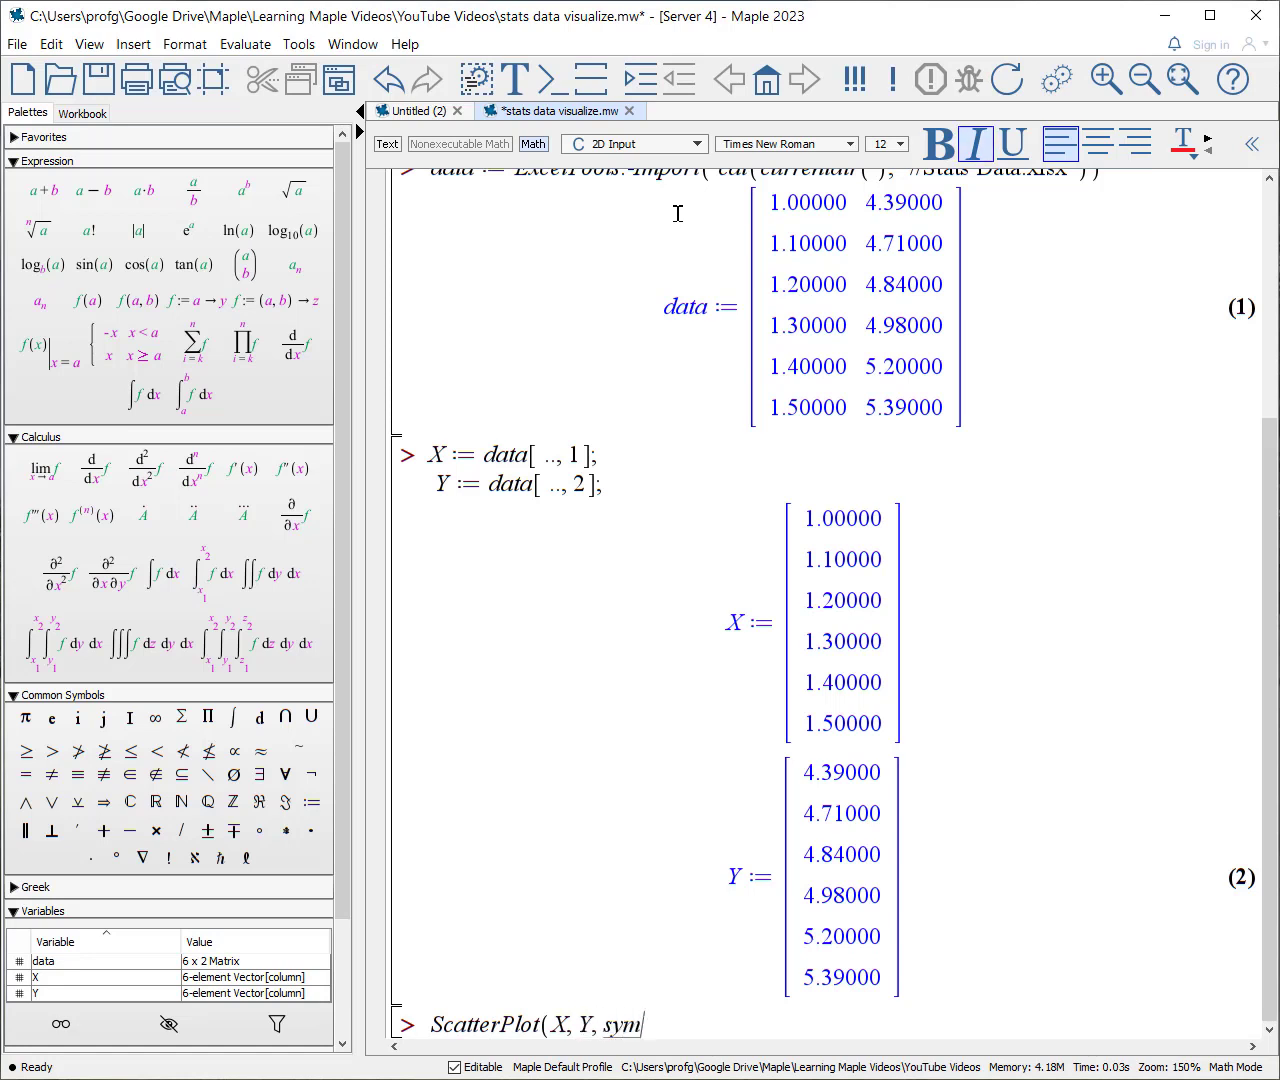
text(bol = solidcircle, )
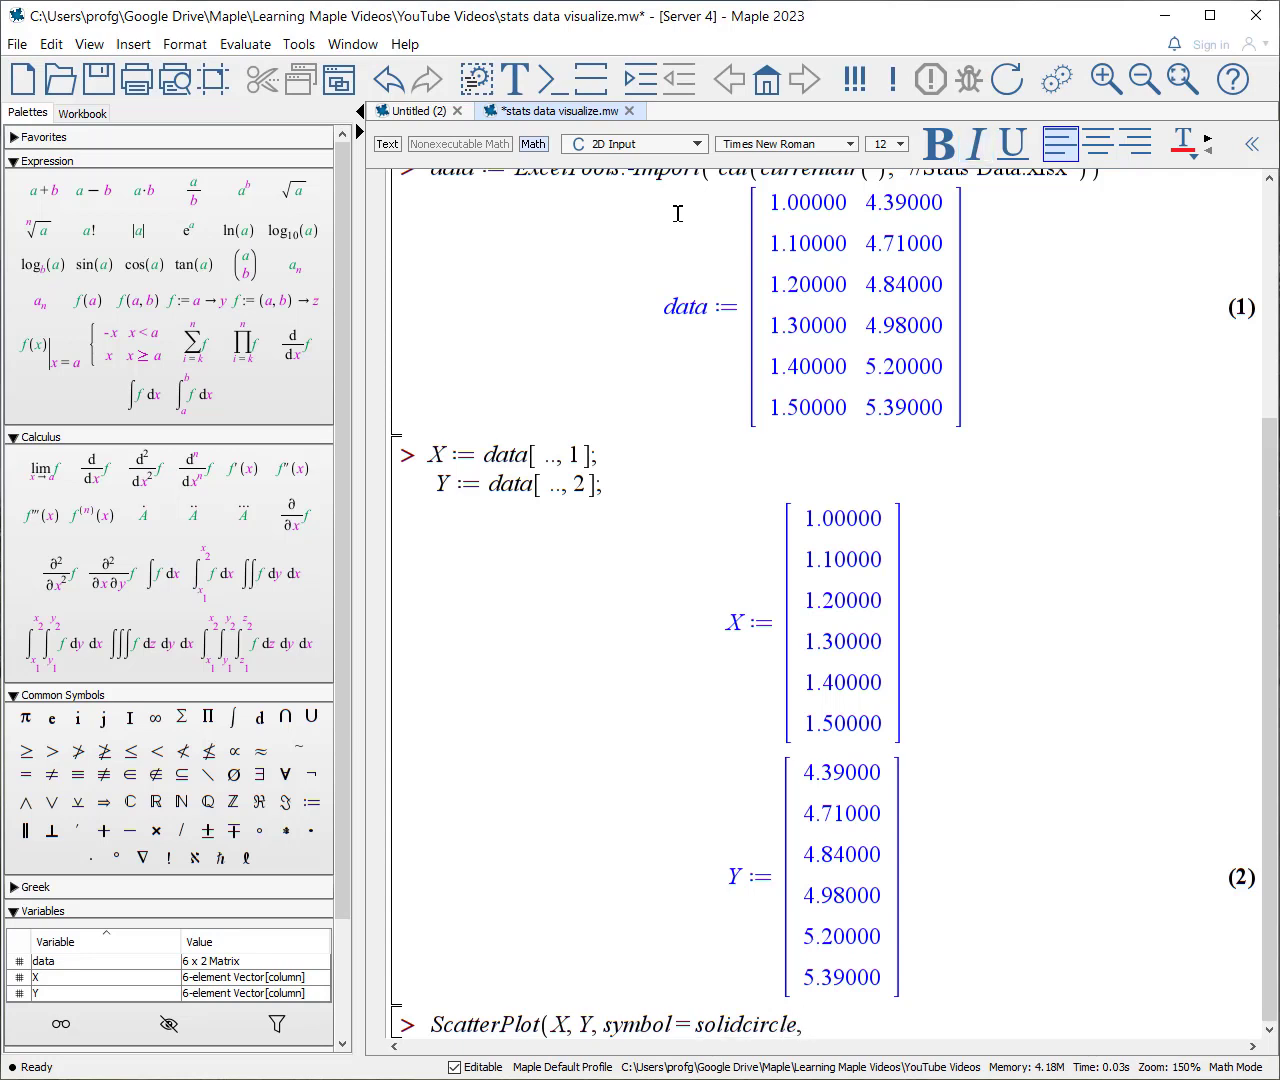
text(symbol)
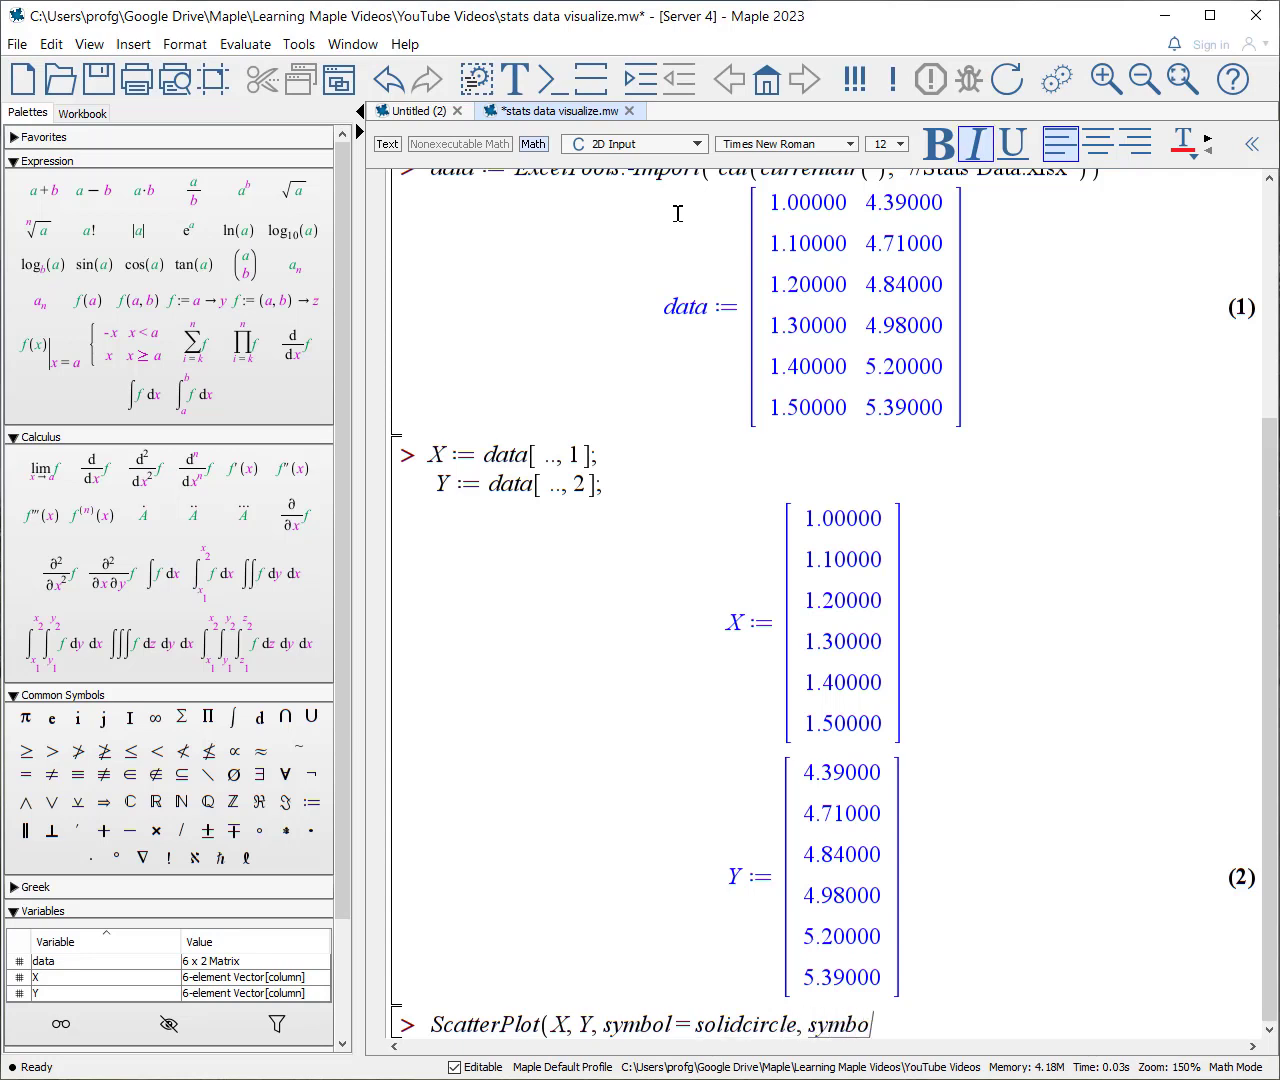
text(size =)
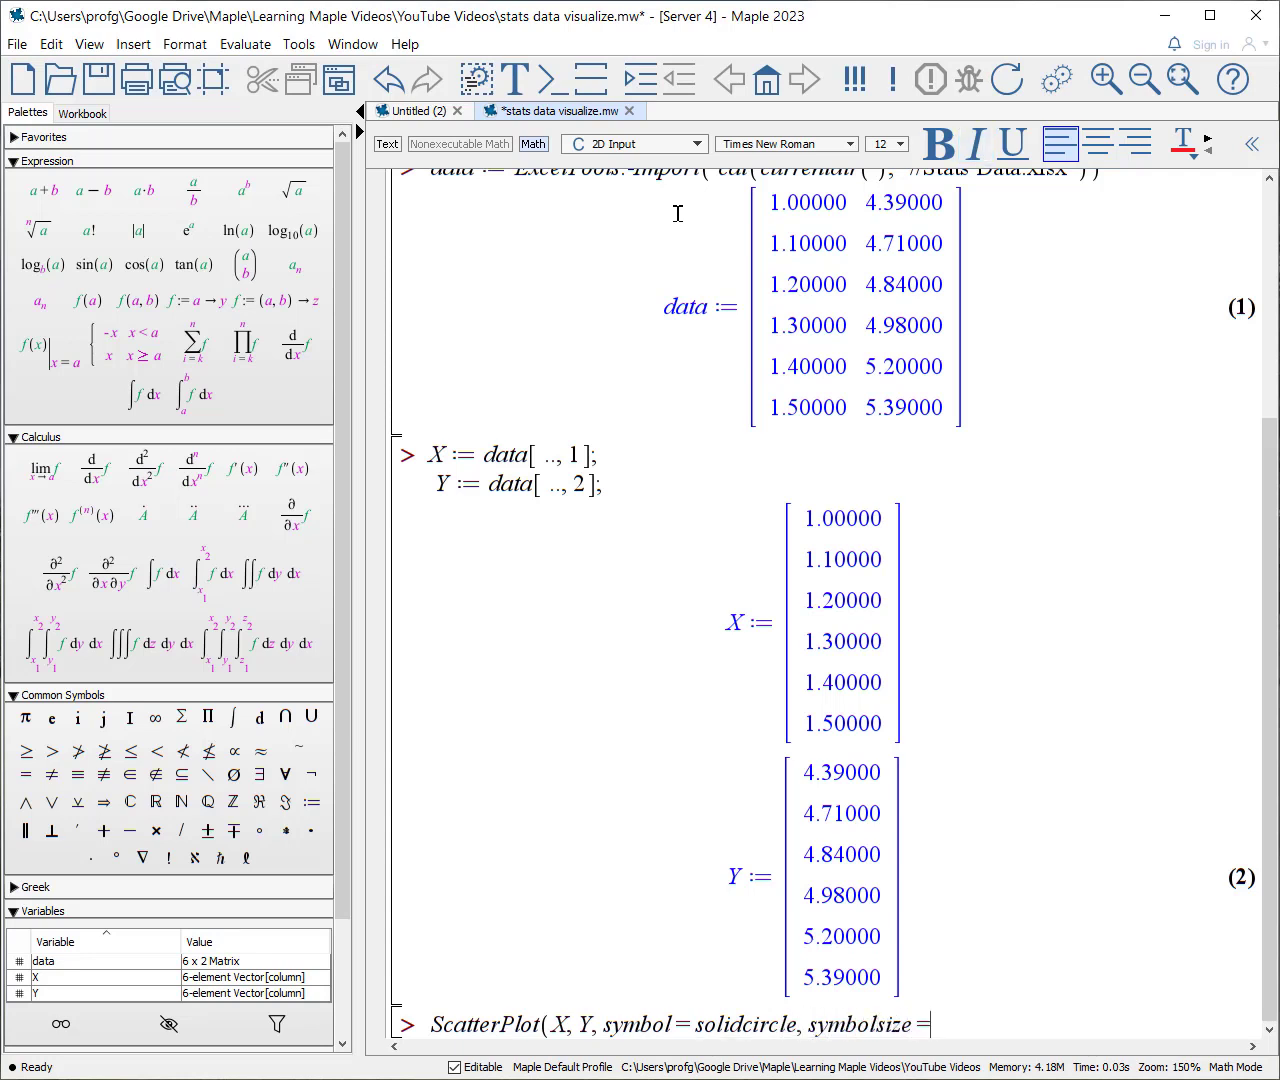
text( 20))
key(Return)
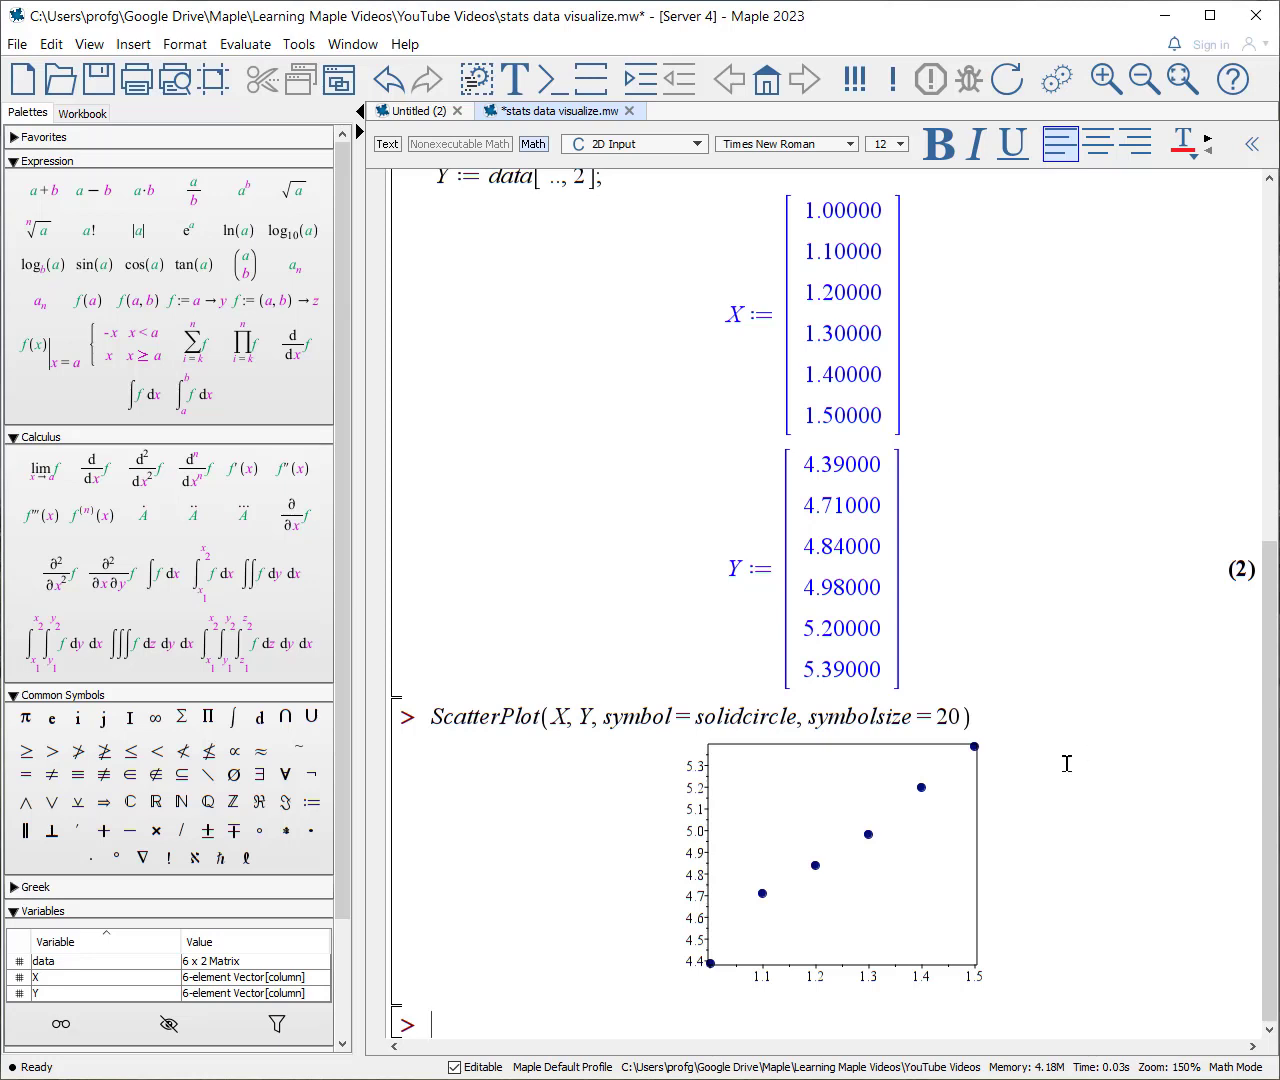
Step: Begin a second ScatterPlot command on the new line below the first plot
text(ScatterPlot)
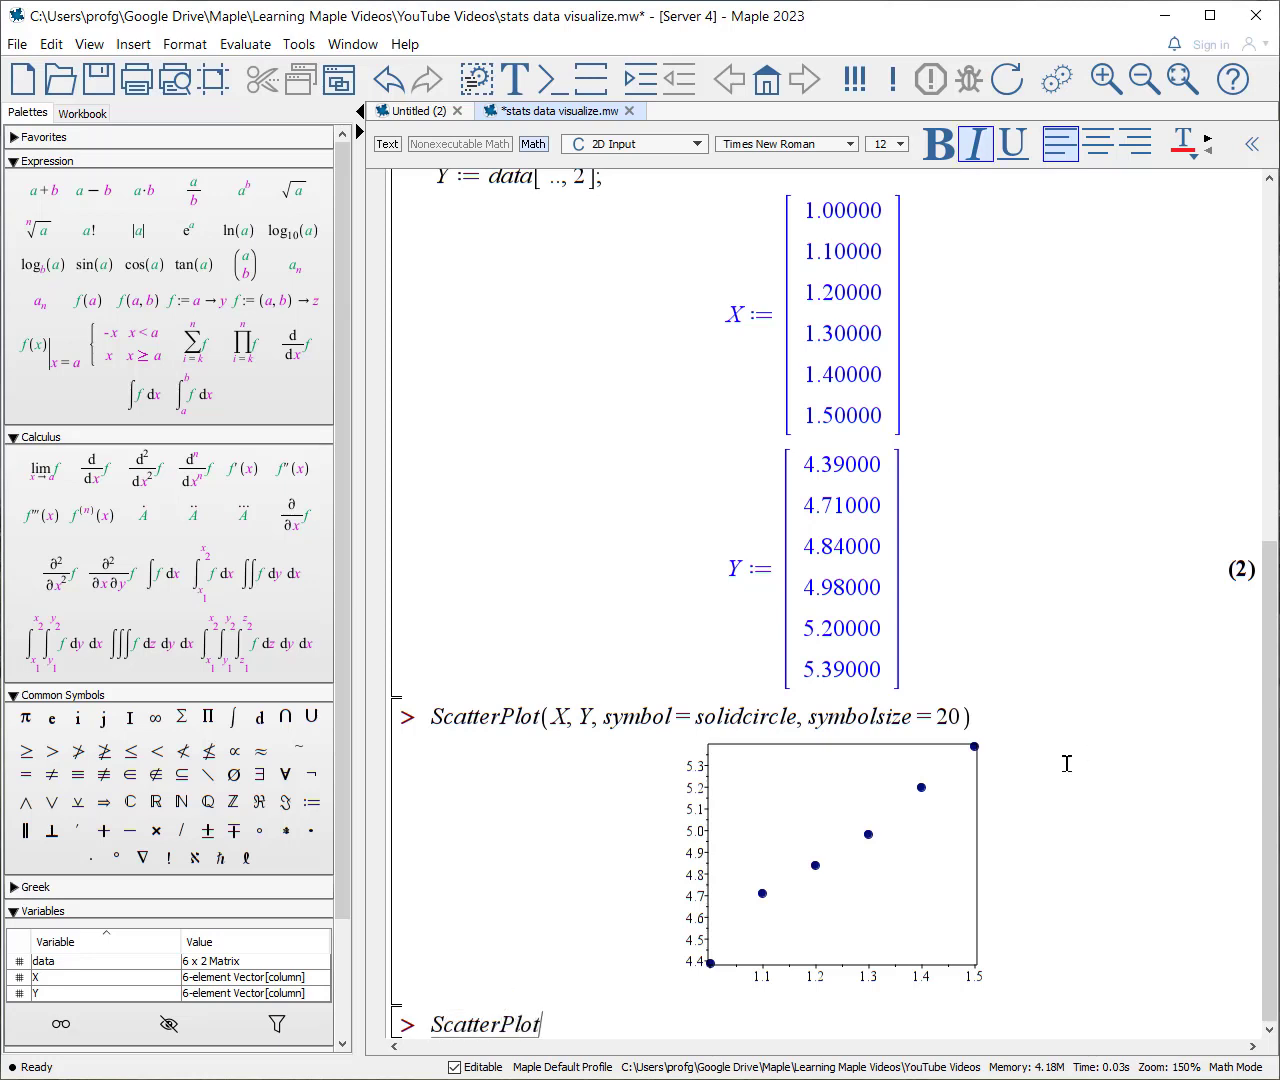
text(()
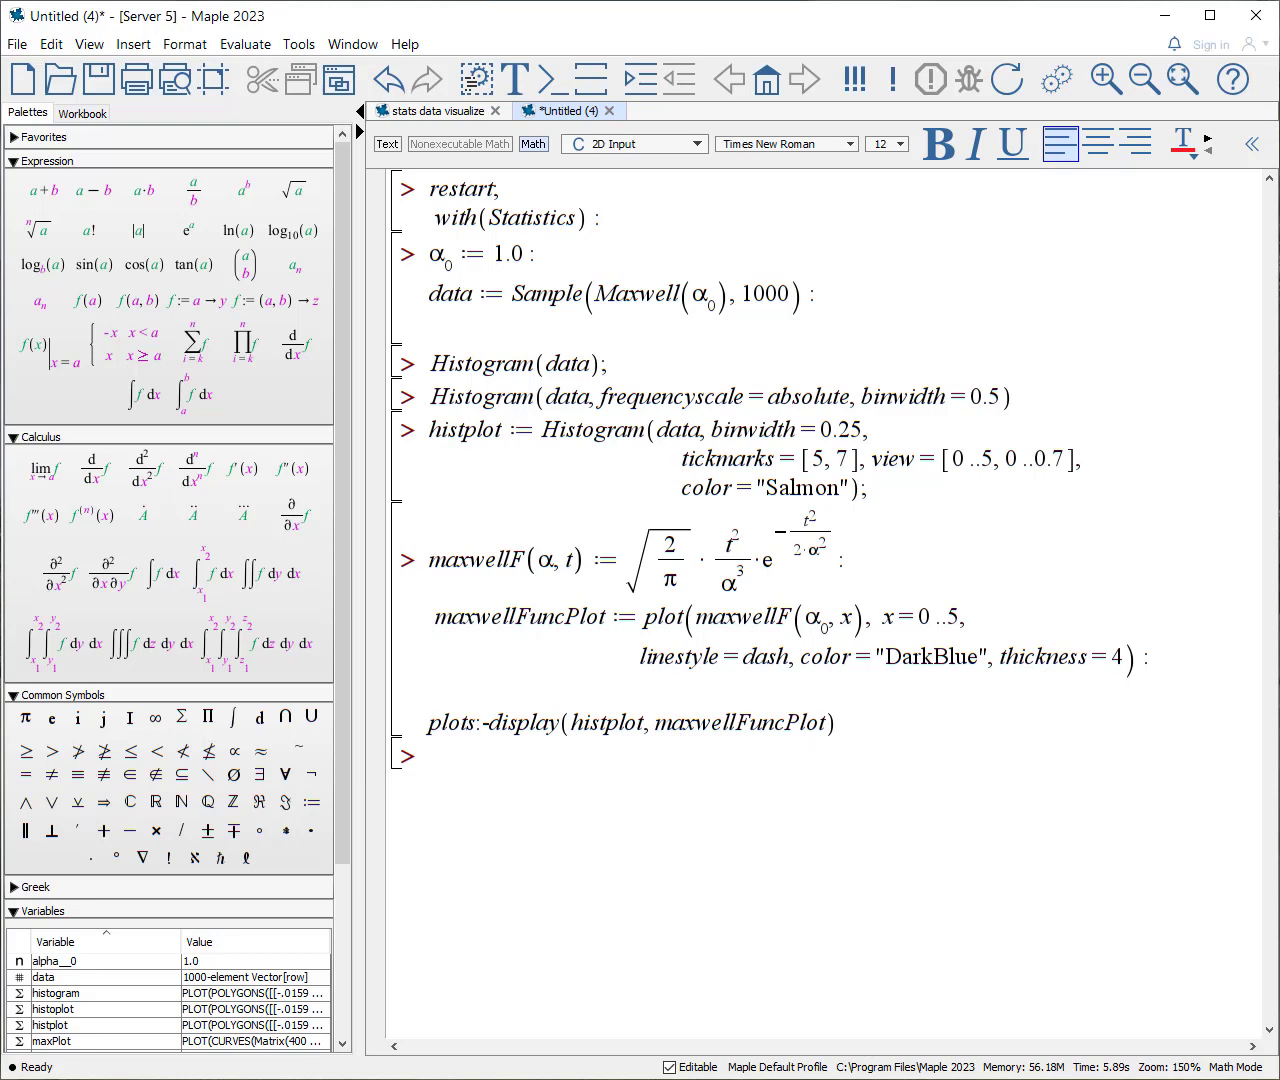
Step: In the Untitled (4) worksheet, execute the restart and Statistics lines and draw the 1000-point Maxwell sample with α0 = 1.0
key(Return)
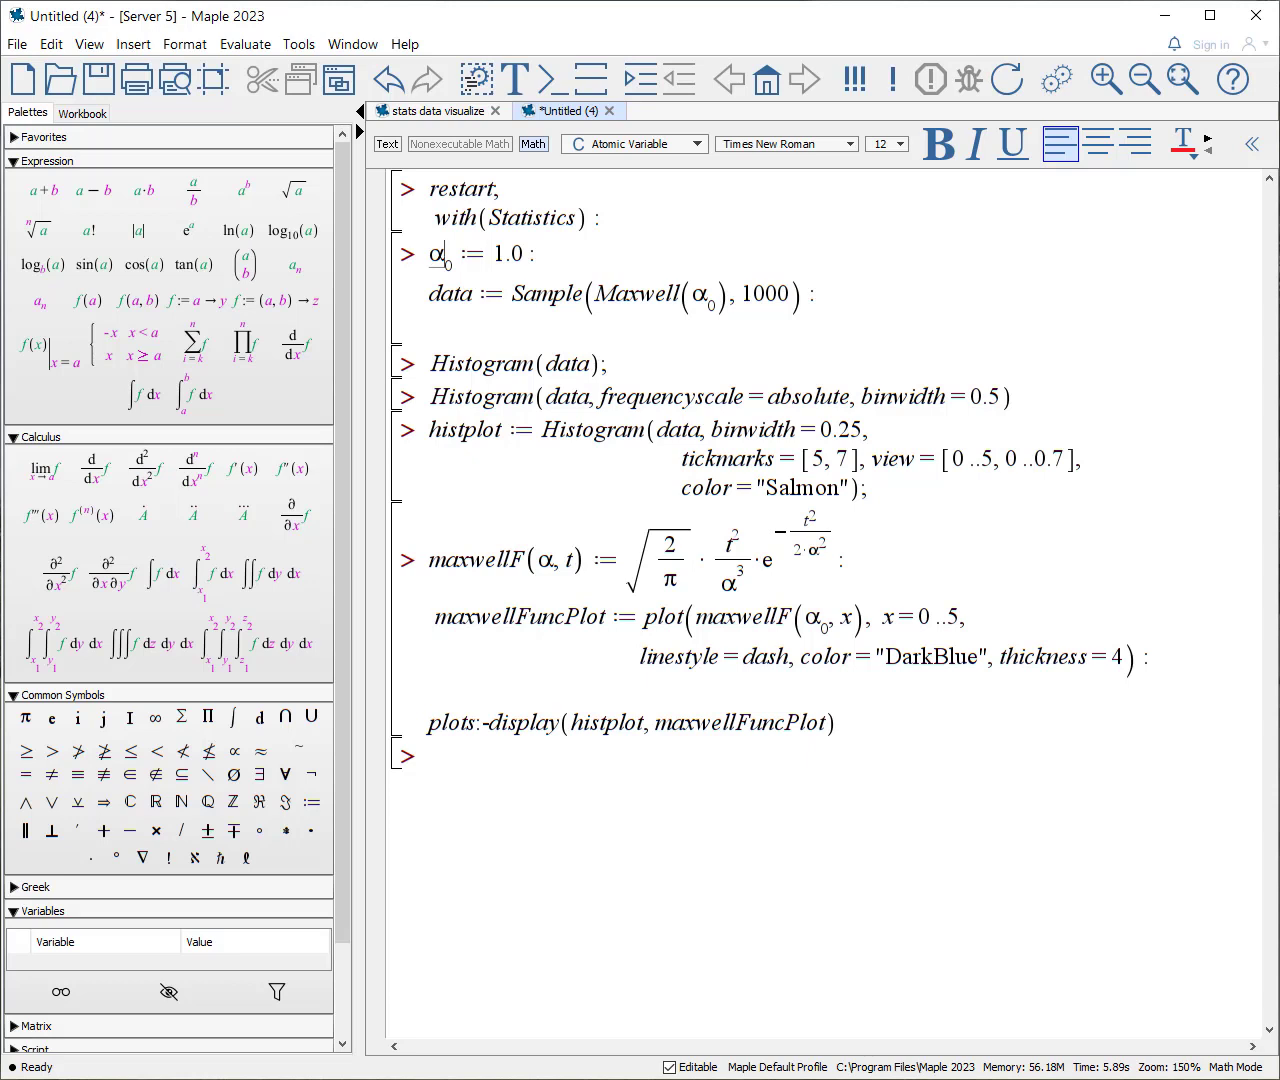
key(Return)
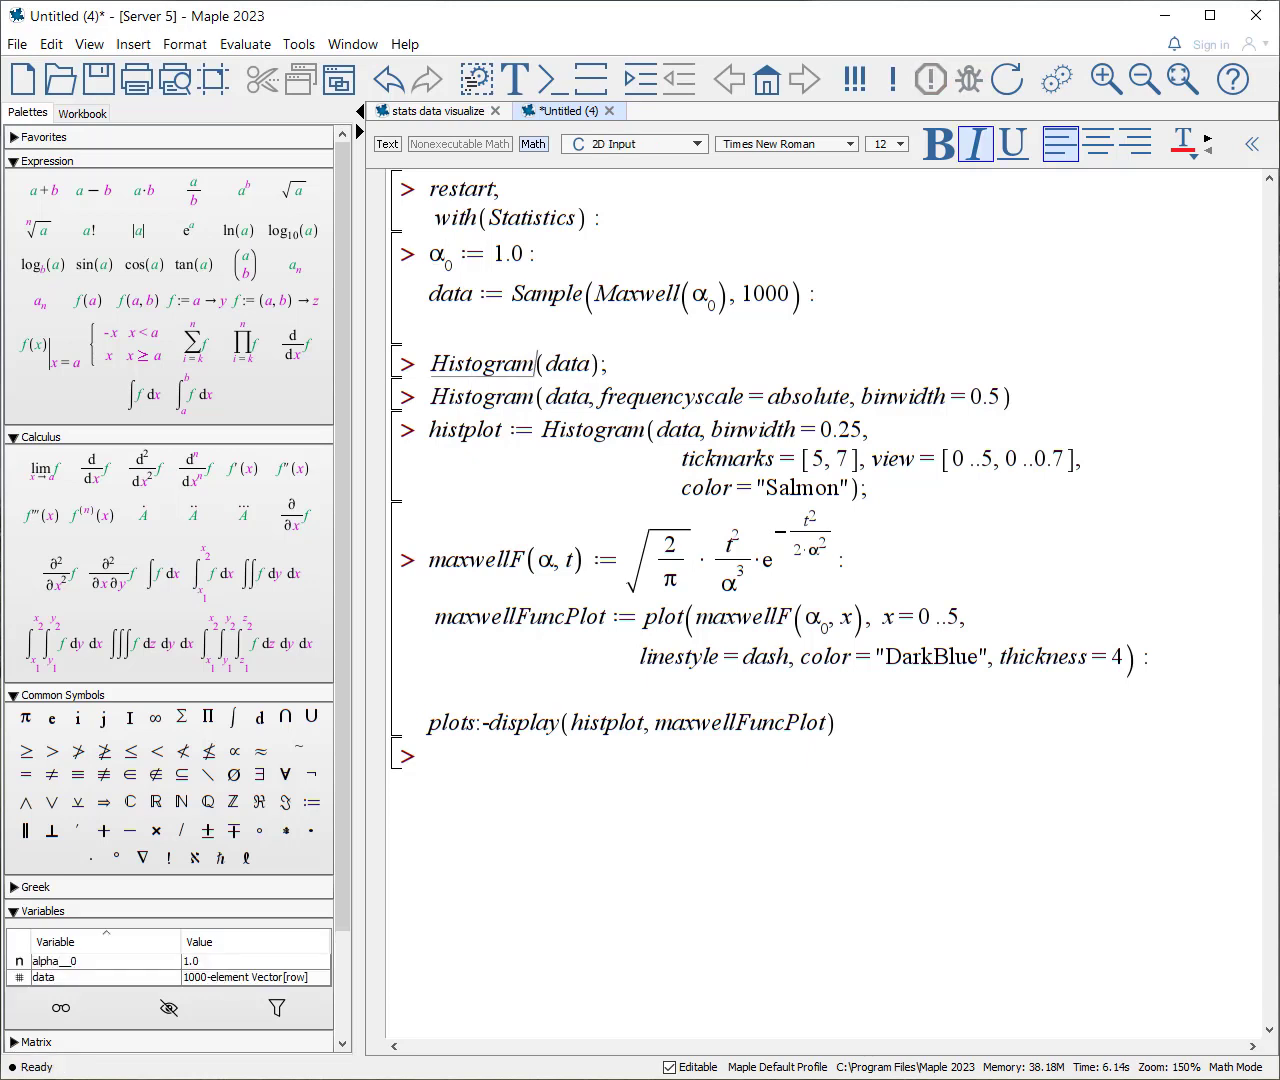
Step: Execute the default histogram of data and the one with frequencyscale = absolute and binwidth = 0.5
key(Return)
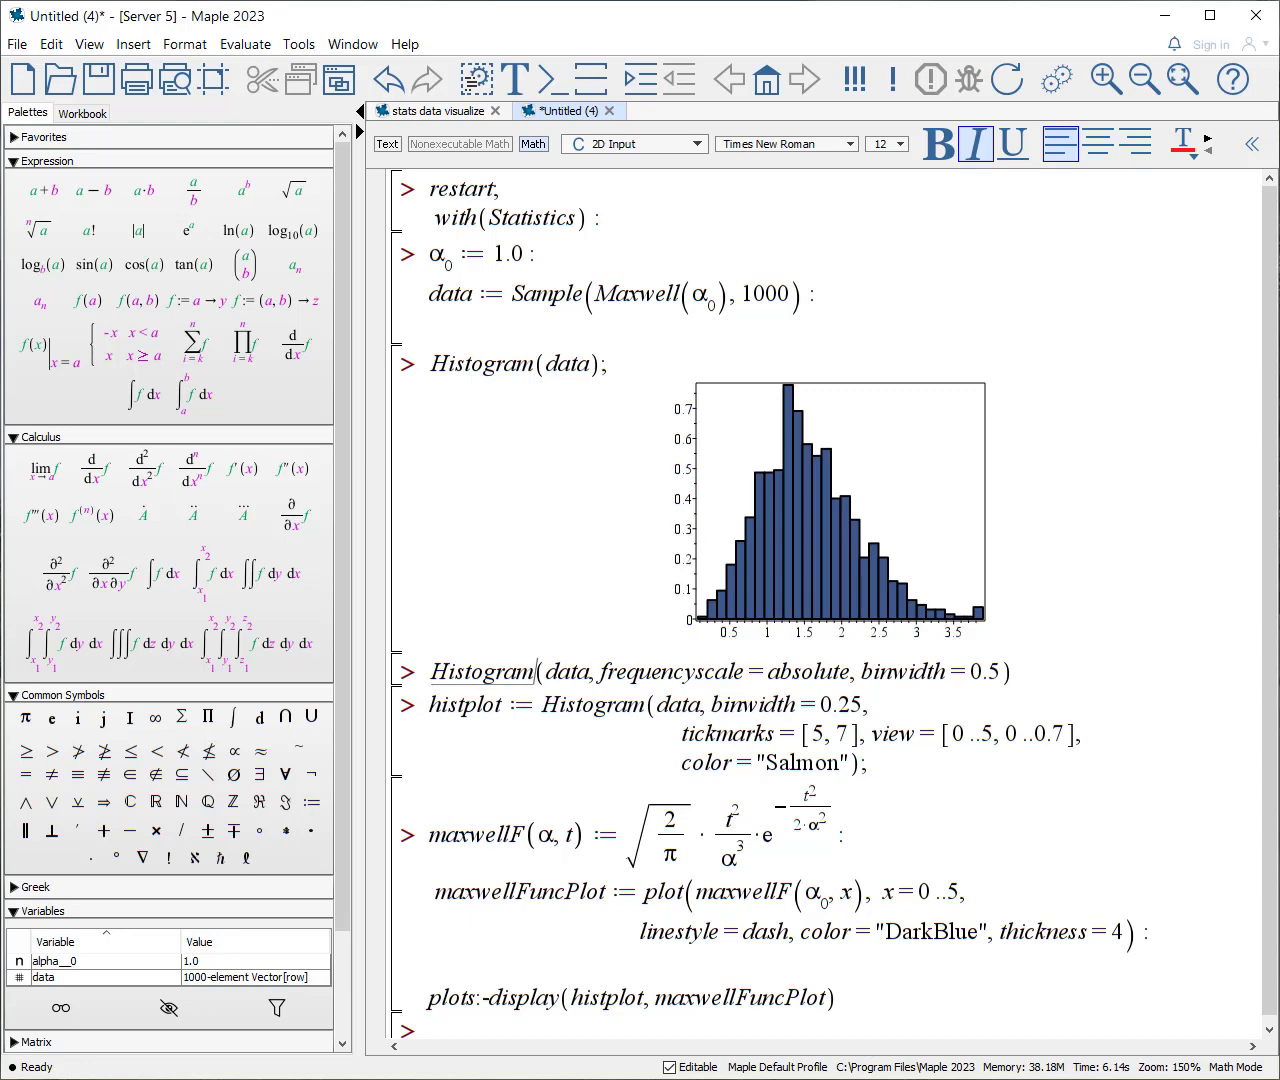
key(Return)
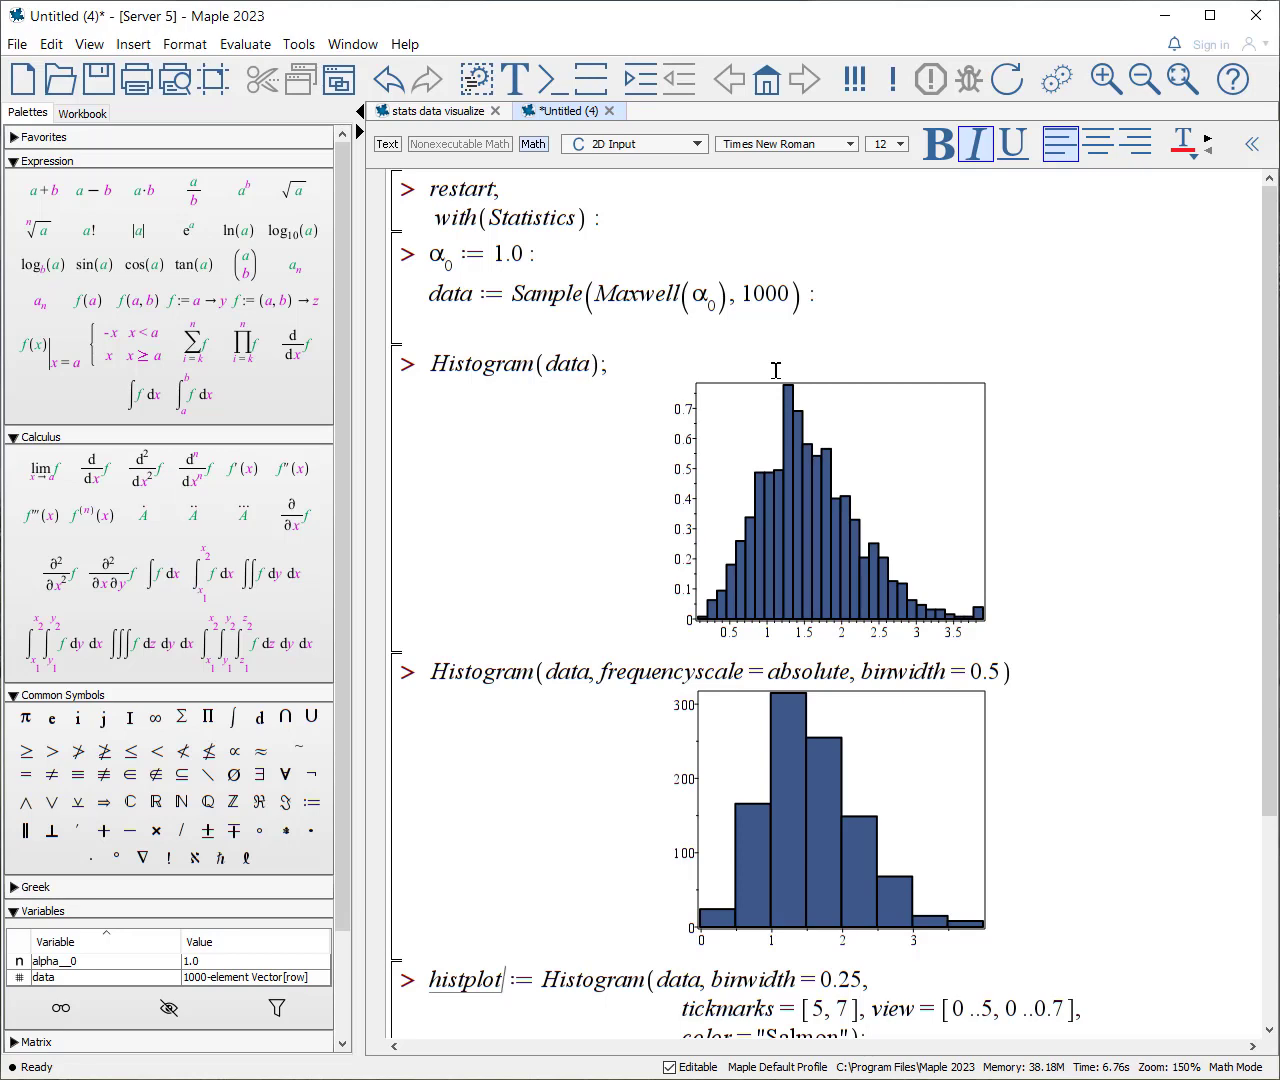
Step: Execute the salmon histplot histogram with binwidth 0.25 and overlay it with the dashed dark-blue Maxwell density curve
key(Return)
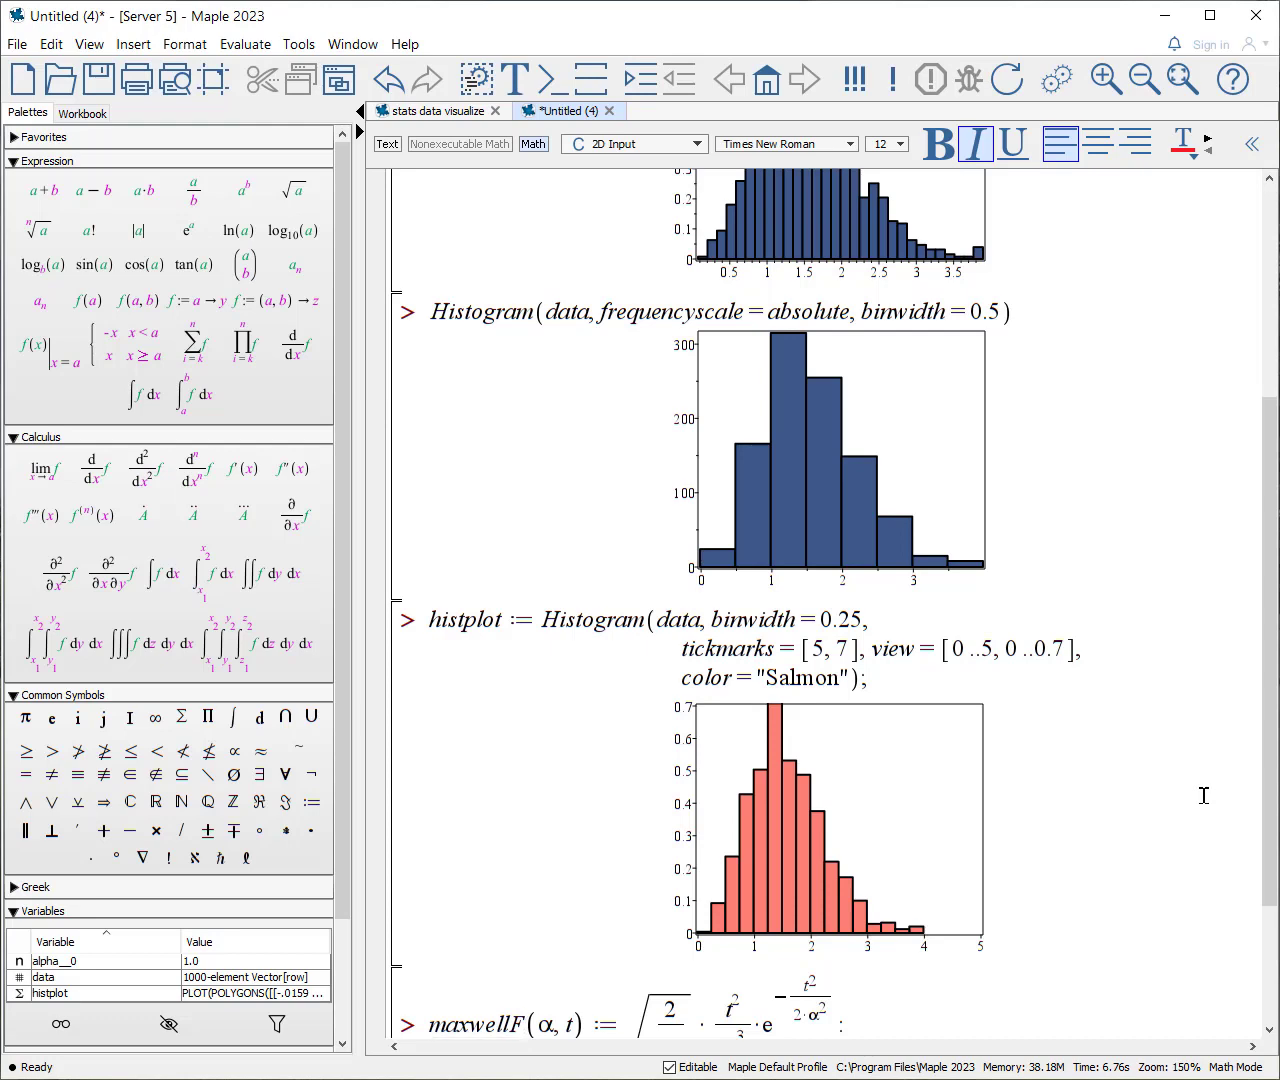
key(Return)
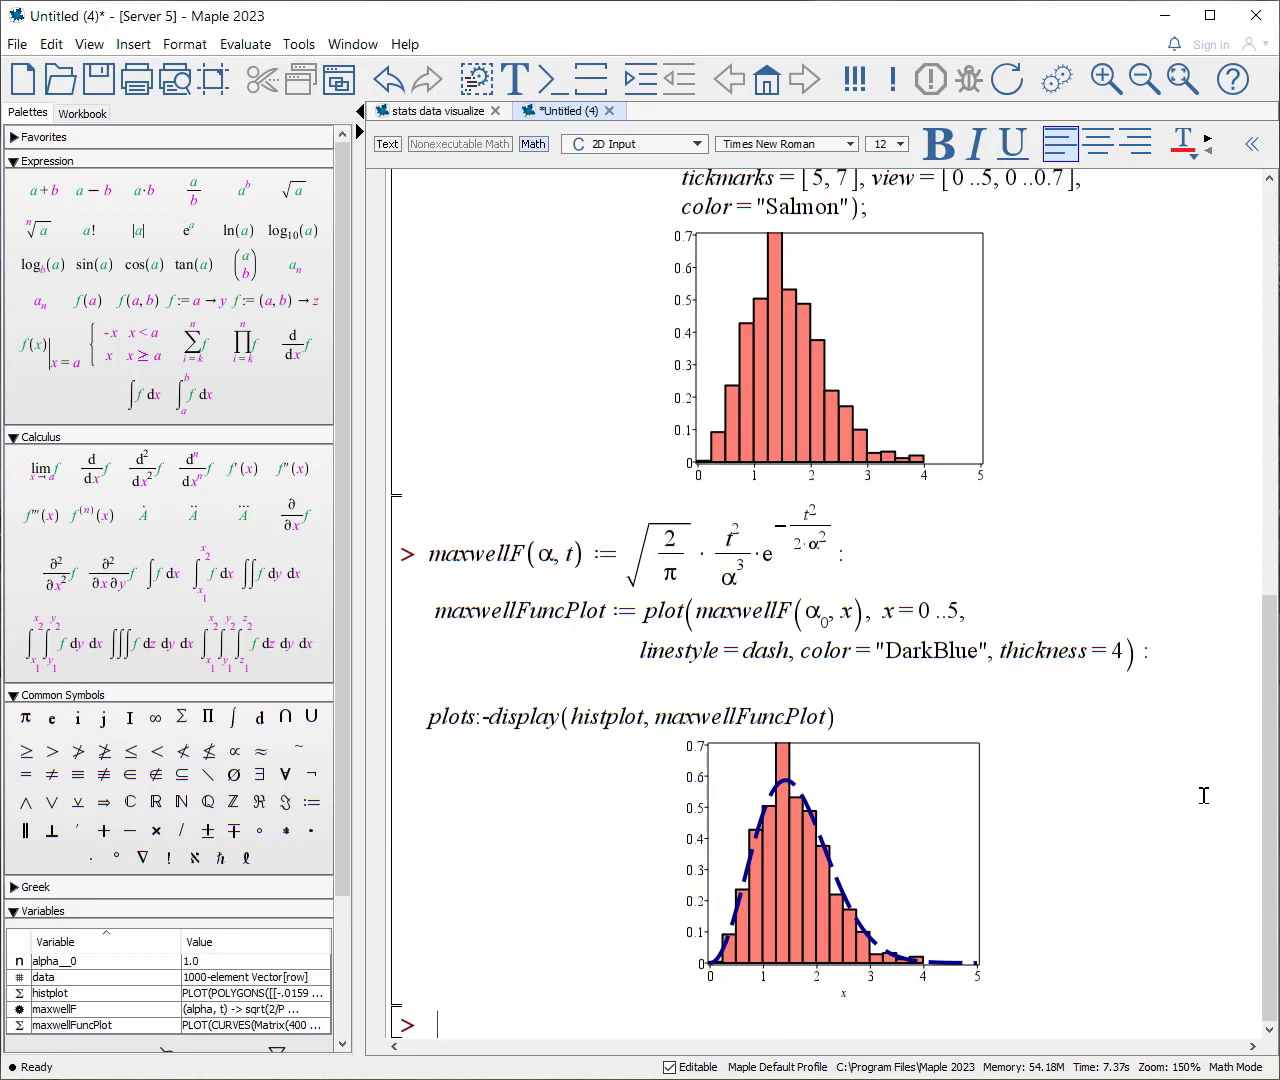